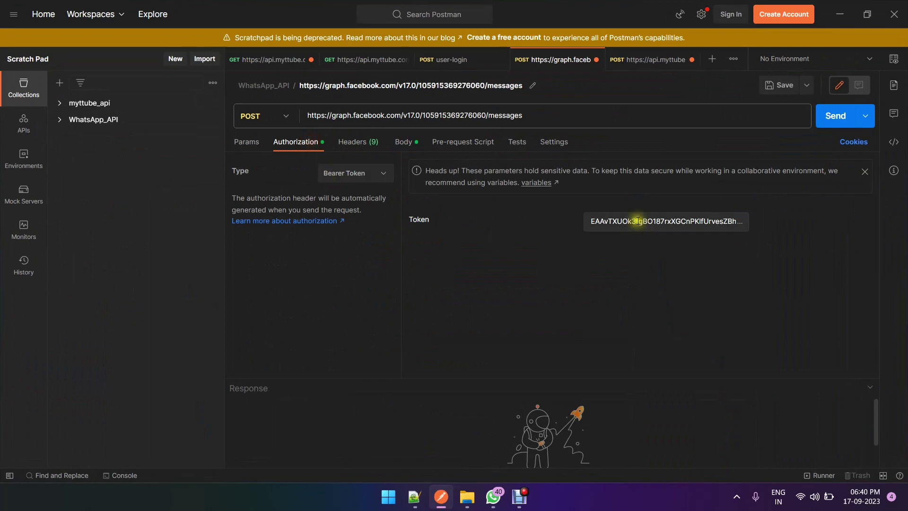
- Review the bearer token and the raw JSON body of the WhatsApp messages POST request
click(640, 220)
drag(674, 276, 586, 225)
click(404, 142)
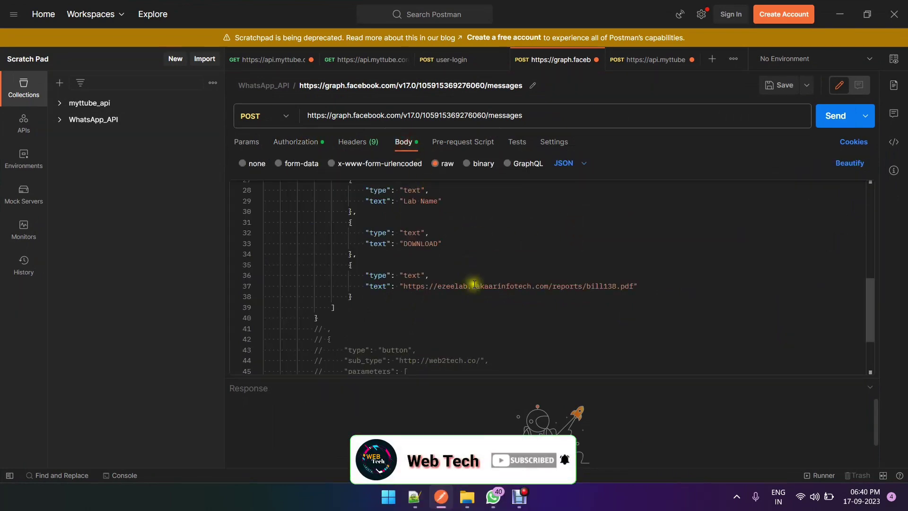
scroll(477, 291, up, 5)
scroll(475, 286, up, 2)
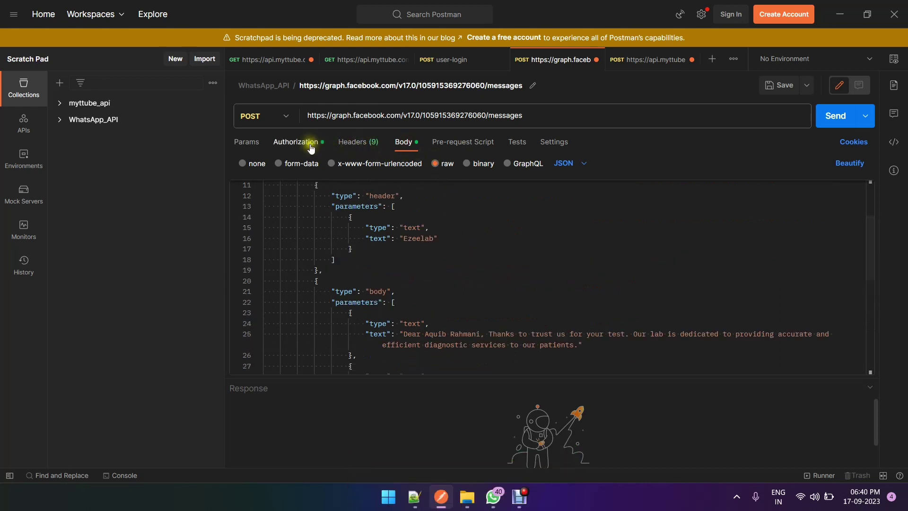
click(295, 142)
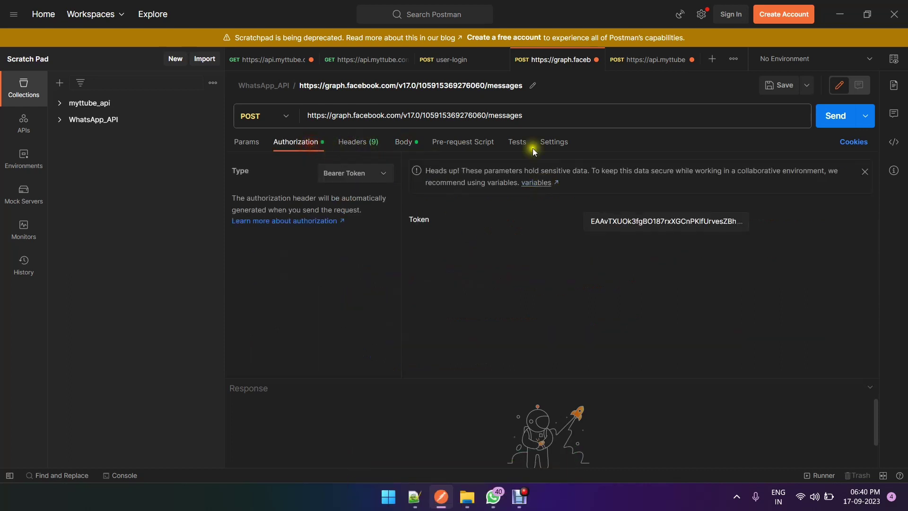
double_click(646, 224)
click(699, 277)
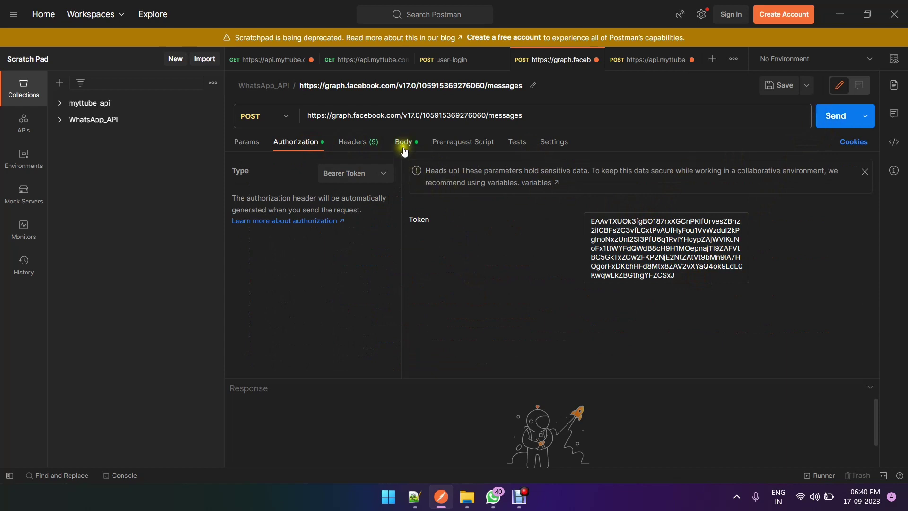
- Send the WhatsApp messages POST request and enlarge the response area to examine the returned error type
click(403, 145)
click(814, 121)
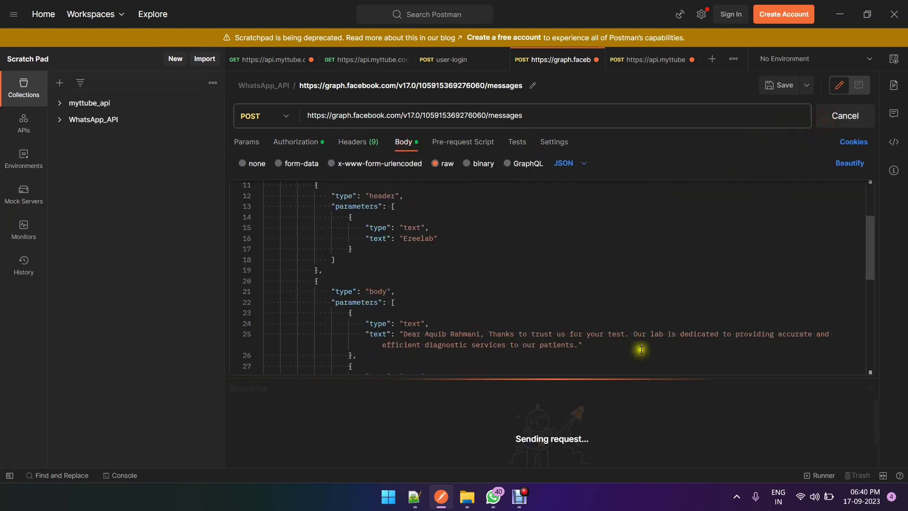
drag(558, 379, 562, 282)
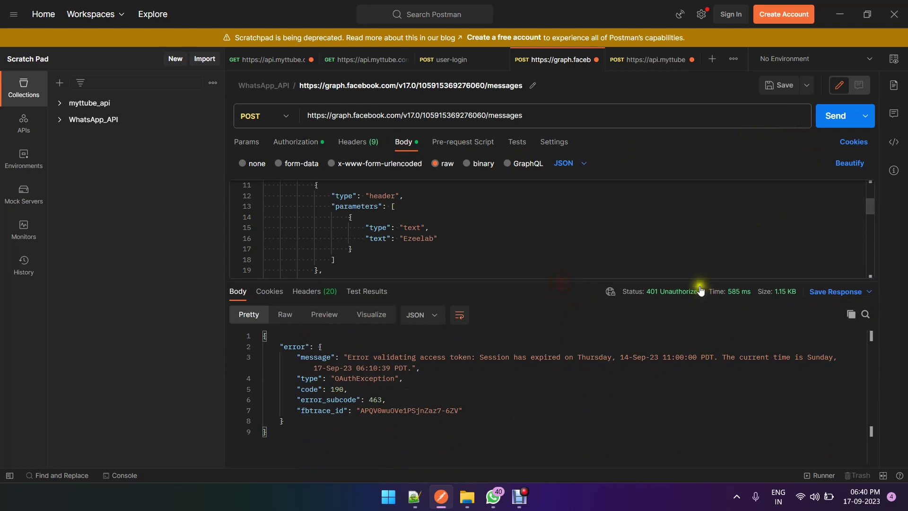
double_click(364, 378)
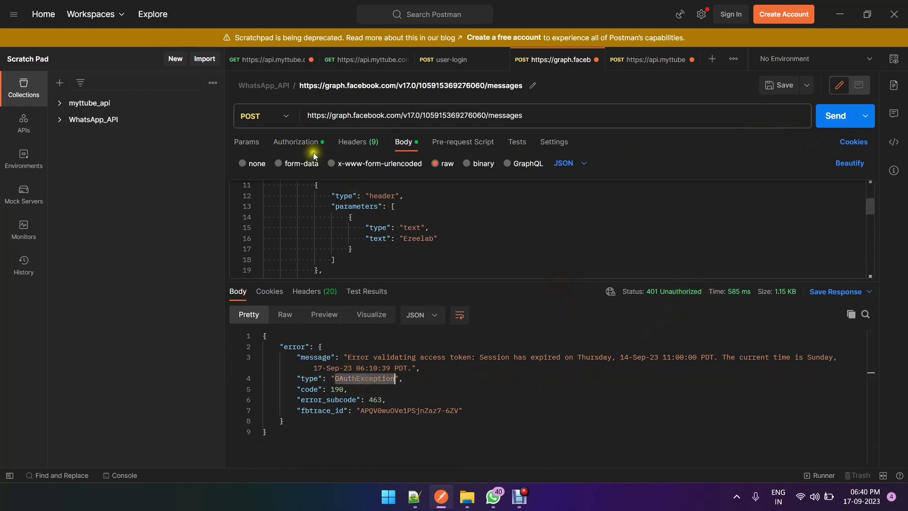
- Inspect the full bearer token in the request's authorization settings, making more room for the request area
click(296, 142)
click(661, 221)
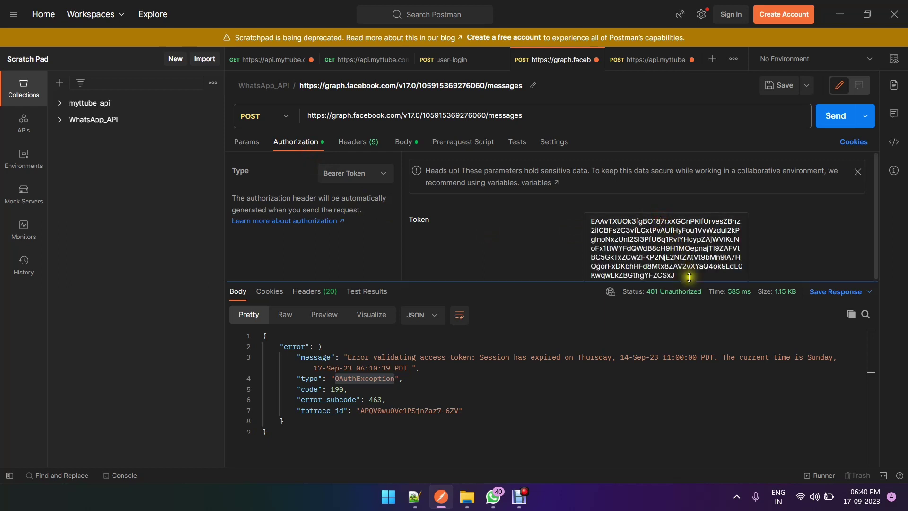
drag(553, 282, 557, 324)
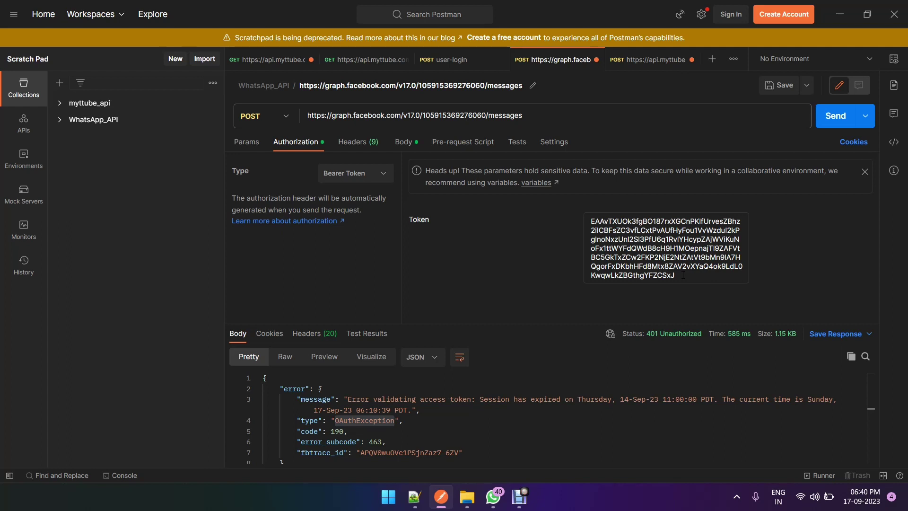
- Minimize the API client, close the extra Chrome window and switch to the other profile's Chrome window
click(840, 14)
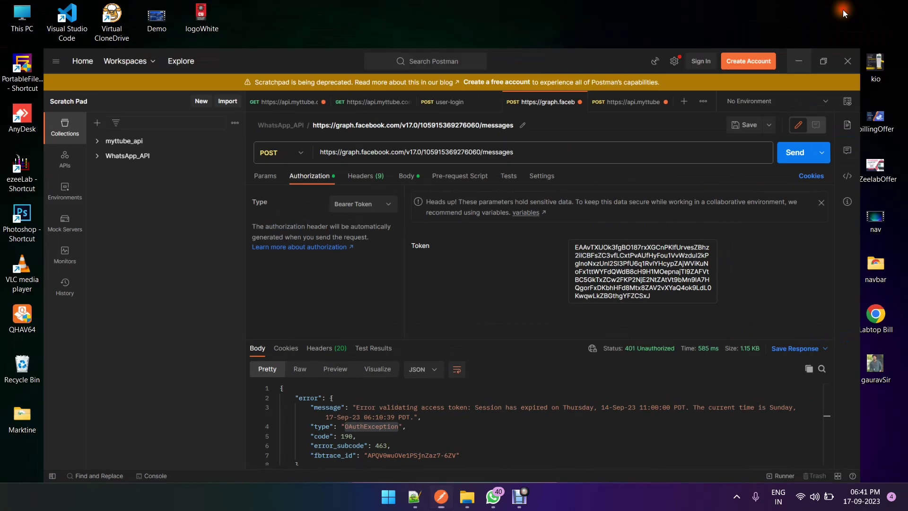
click(516, 503)
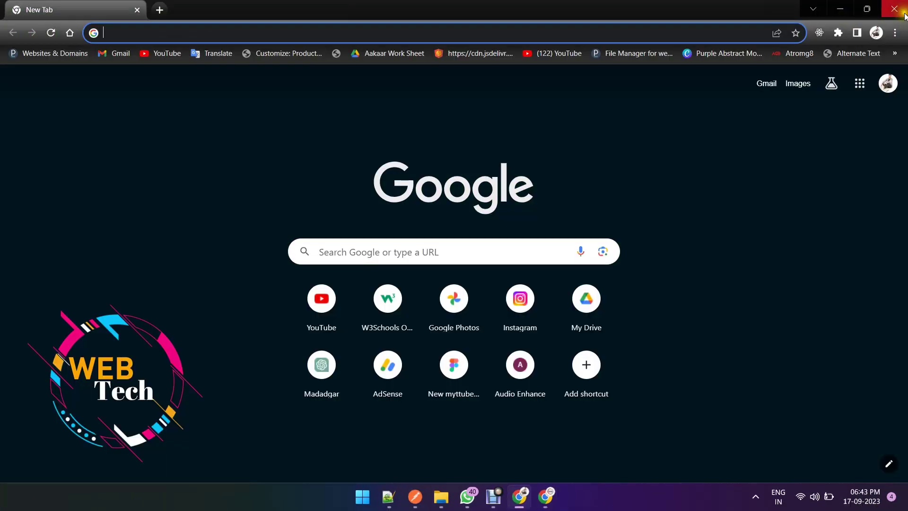
click(894, 8)
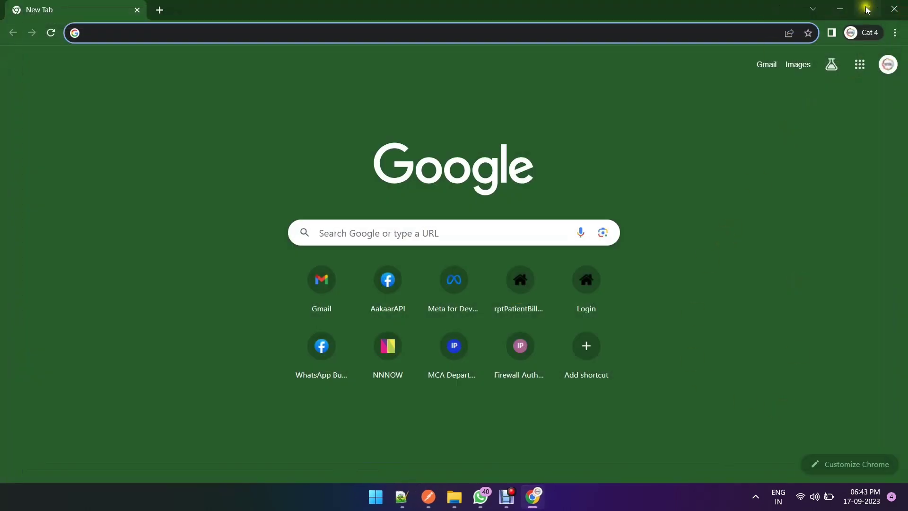
click(850, 8)
right_click(362, 197)
click(406, 247)
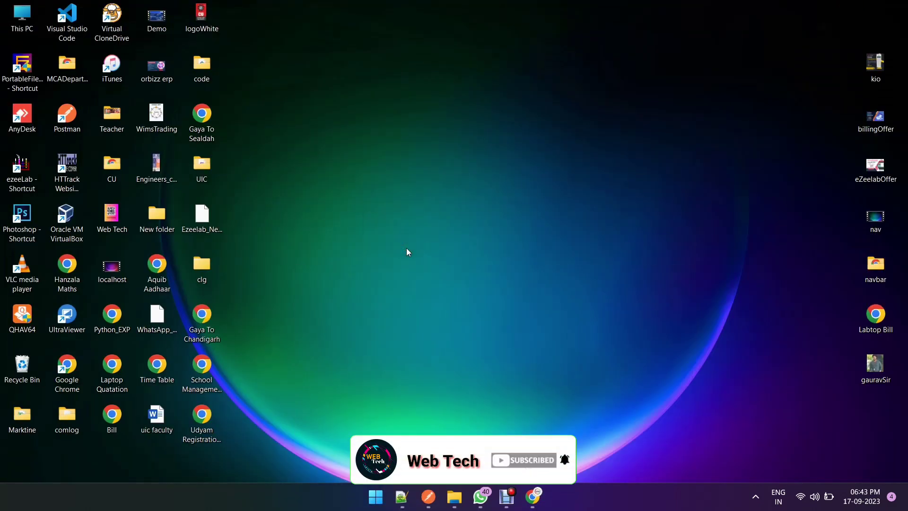
mouse_move(532, 496)
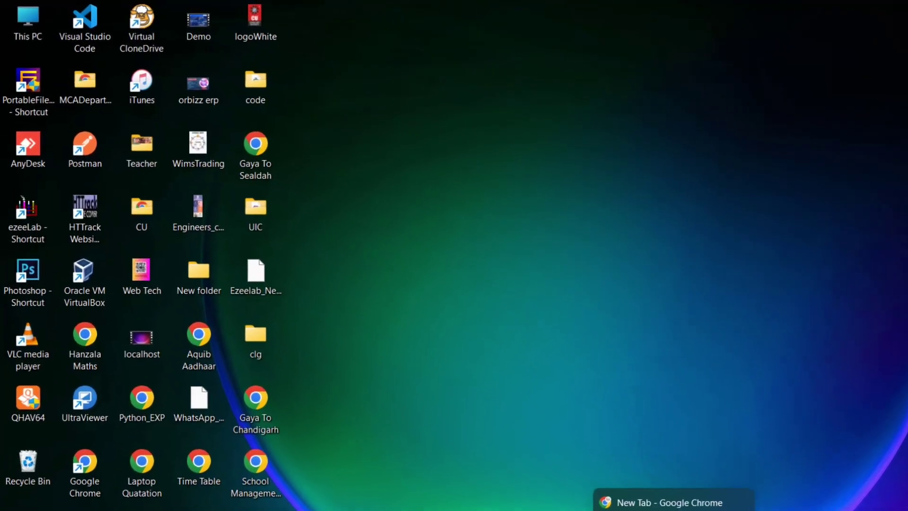
click(671, 502)
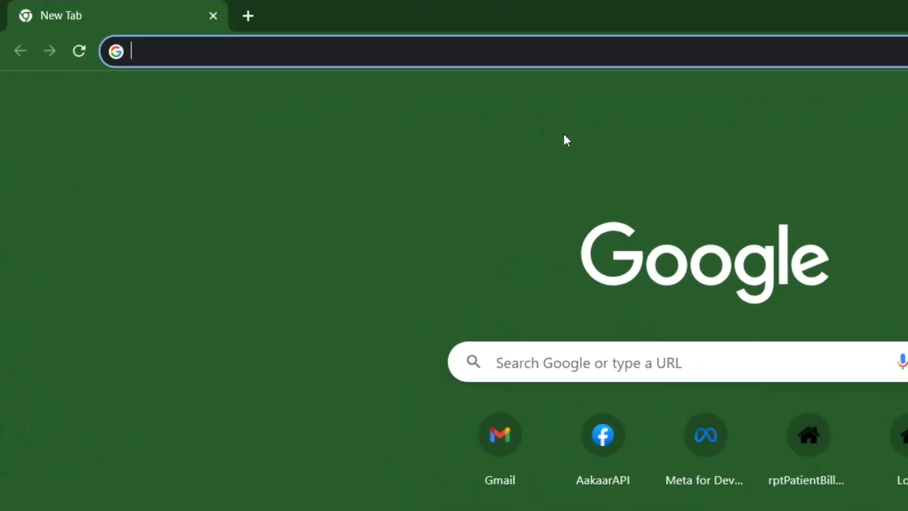
- Go to the Meta for Developers home page at developers.facebook.com, removing the autocompleted app path from the address
text(de)
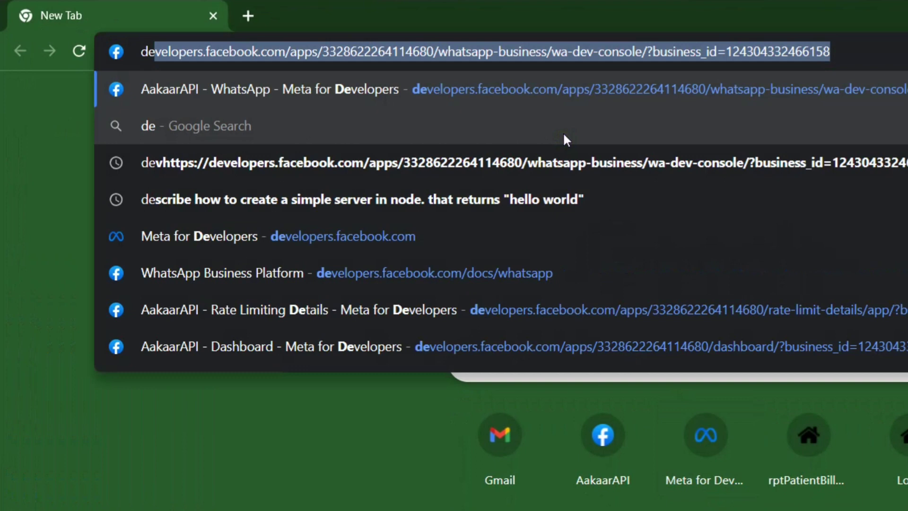
key(End)
key(ctrl+shift+Left)
key(ctrl+shift+Left)
key(ctrl+shift+Left)
key(ctrl+shift+Left)
key(ctrl+shift+Left)
key(ctrl+shift+Left)
key(ctrl+shift+Left)
key(ctrl+shift+Left)
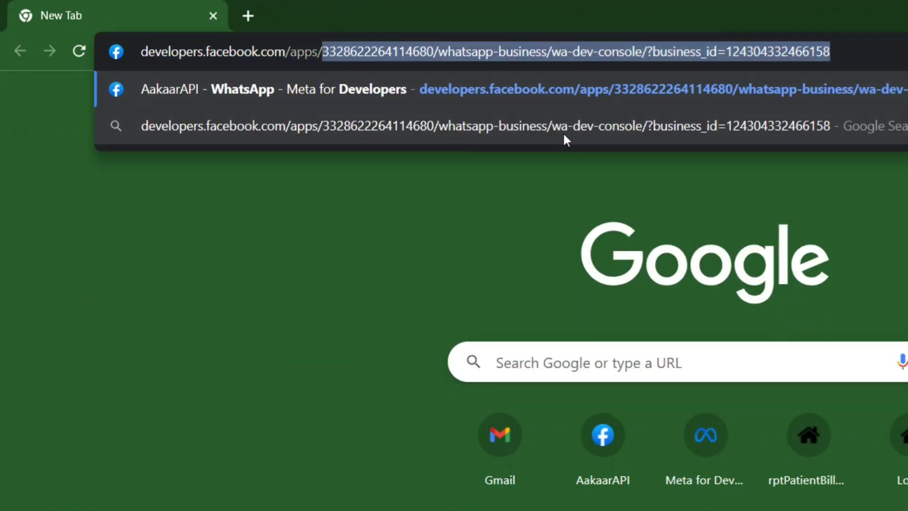
key(ctrl+shift+Left)
key(BackSpace)
key(Return)
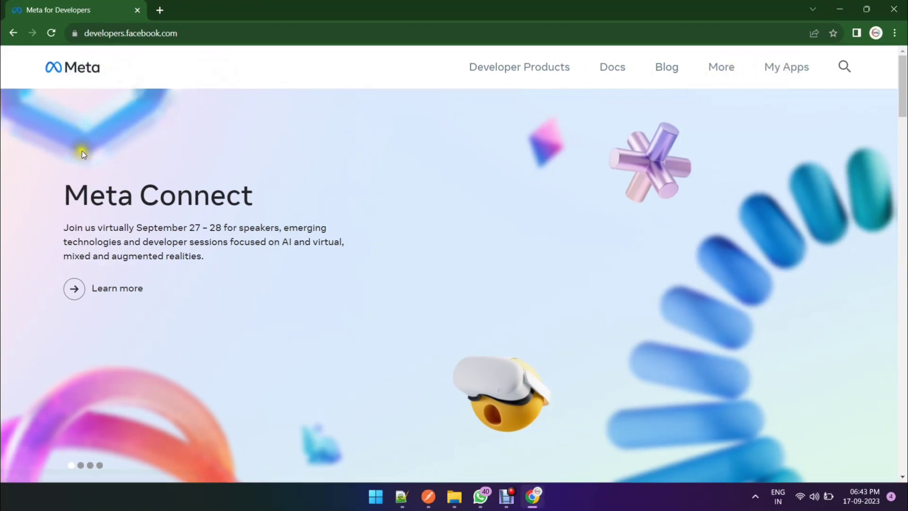
- Open the list of own apps from the Meta for Developers home page
scroll(278, 203, down, 5)
scroll(277, 207, down, 9)
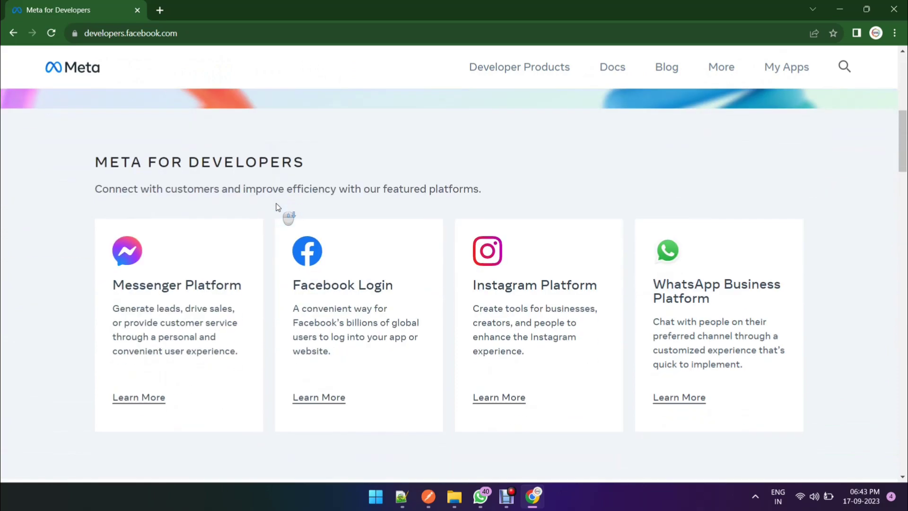
scroll(278, 207, up, 8)
scroll(277, 207, up, 6)
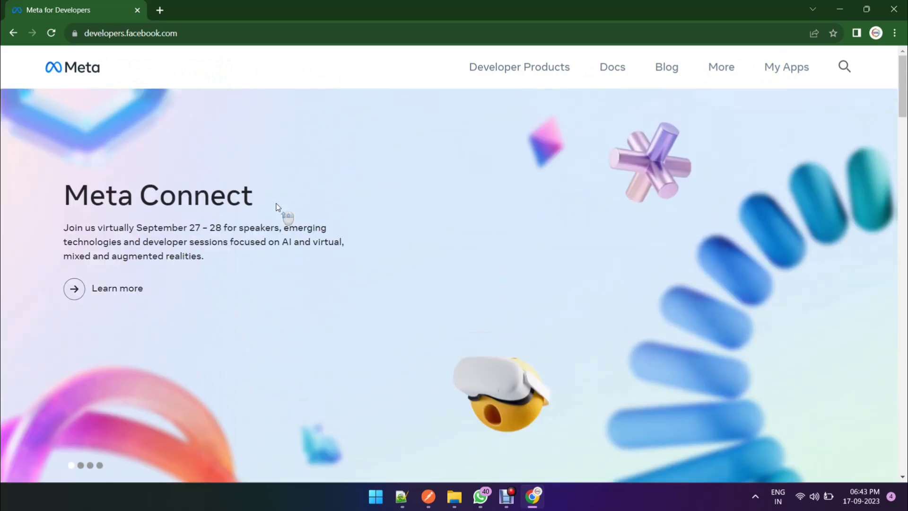
click(785, 72)
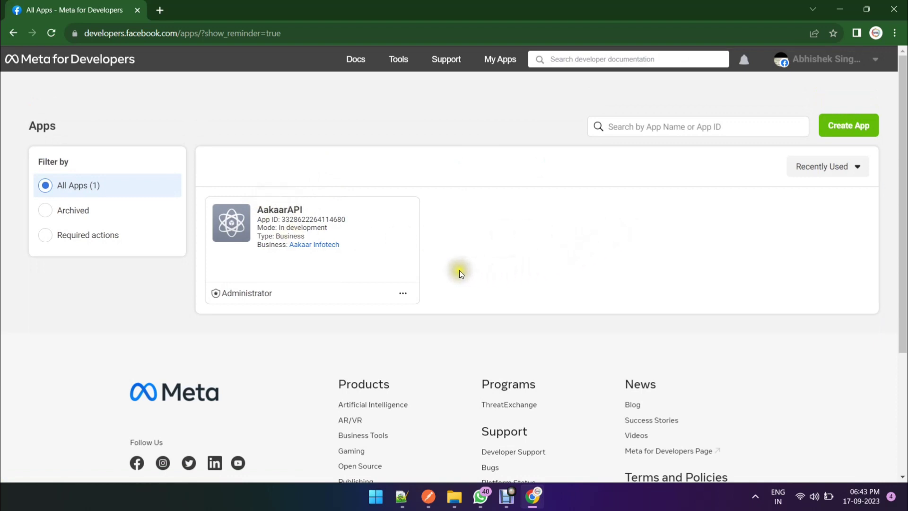
- Open the Aakaar Infotech business settings from the AakaarAPI app entry and display its system users
drag(307, 244, 243, 227)
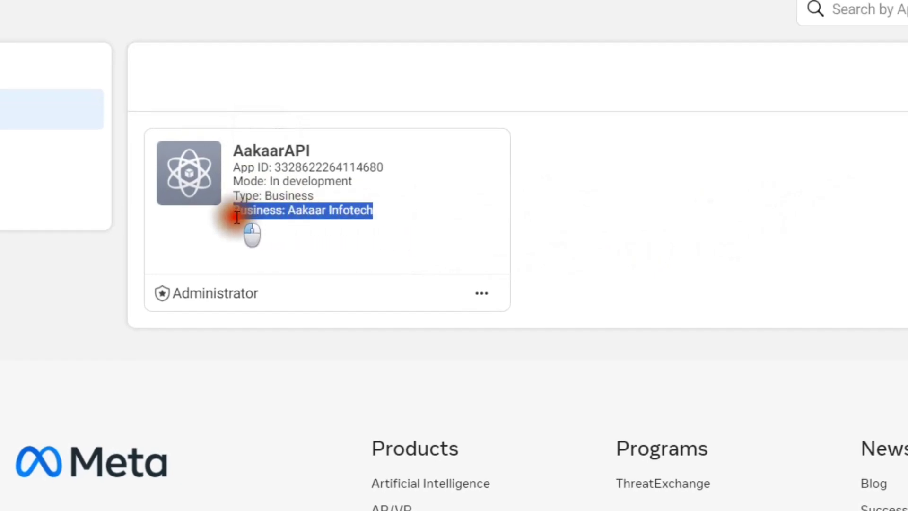
click(435, 213)
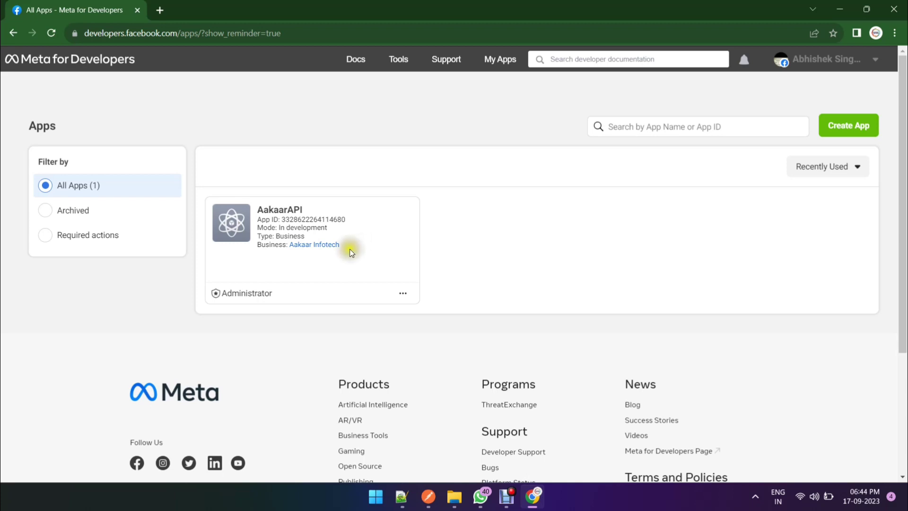
click(307, 249)
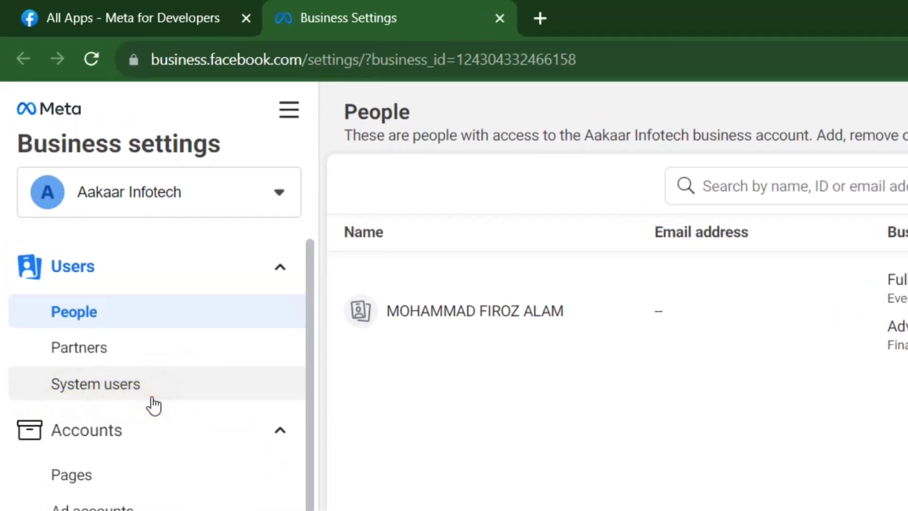
click(153, 400)
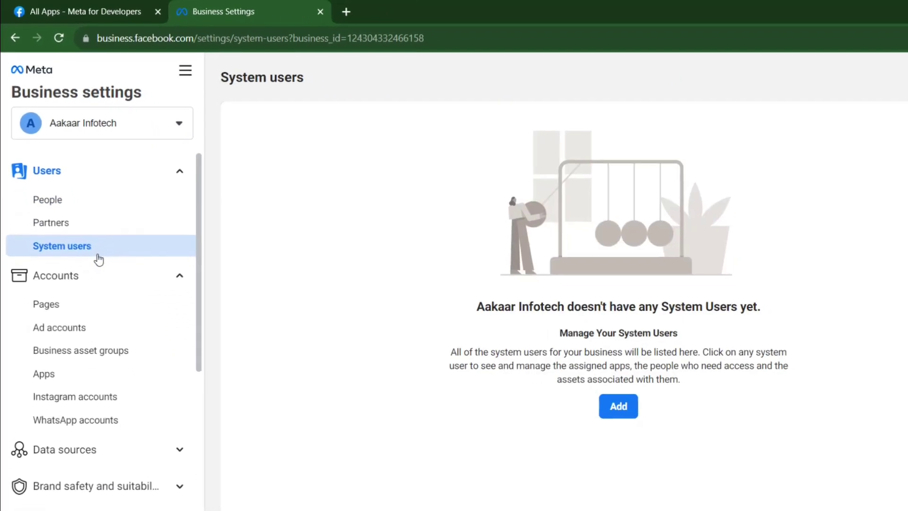
click(513, 285)
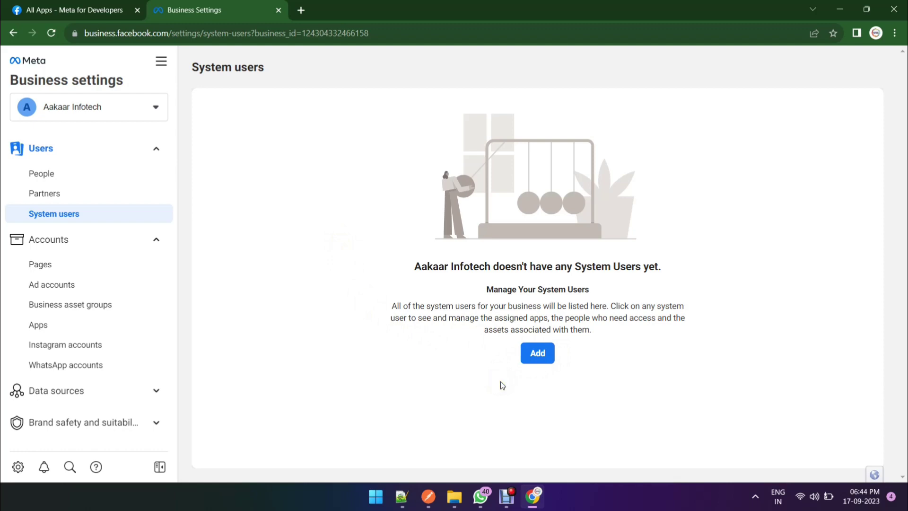
- Begin adding a system user, accept the non-discrimination policy and close its acknowledgement
click(539, 358)
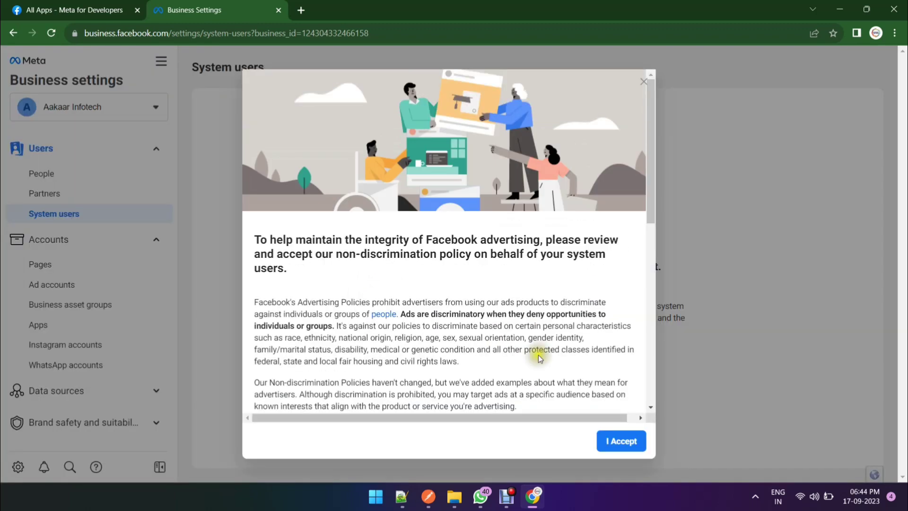
drag(651, 151, 653, 361)
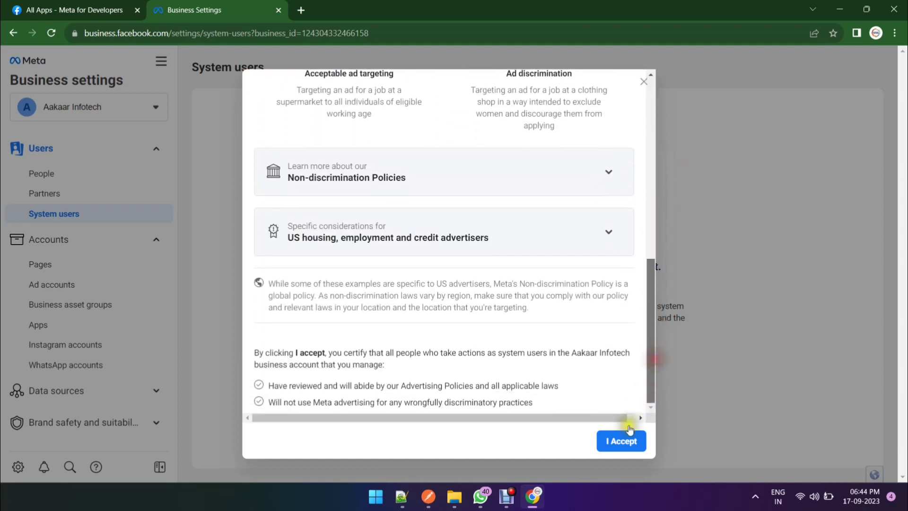
click(619, 441)
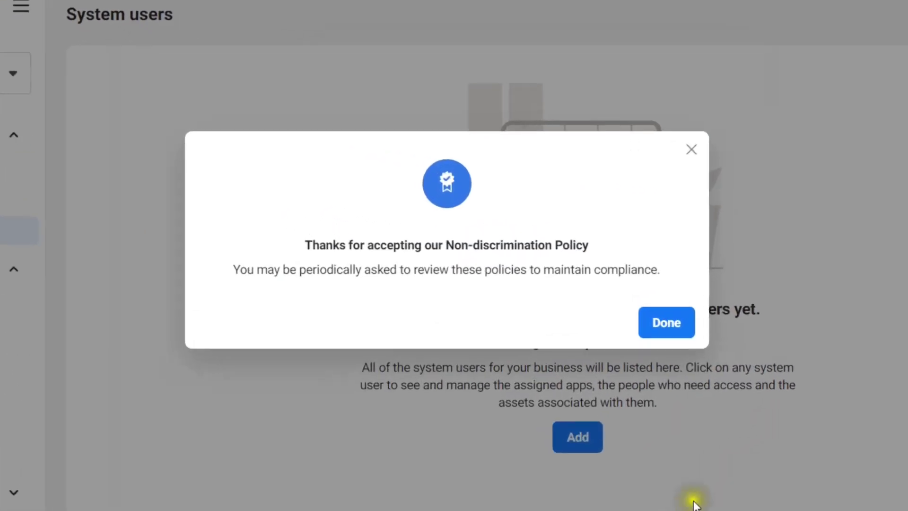
drag(263, 259, 648, 259)
click(648, 259)
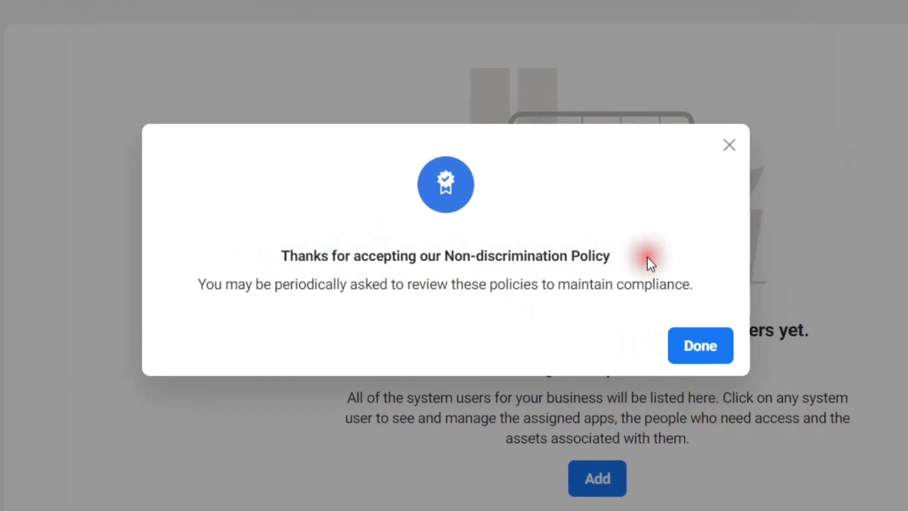
click(707, 352)
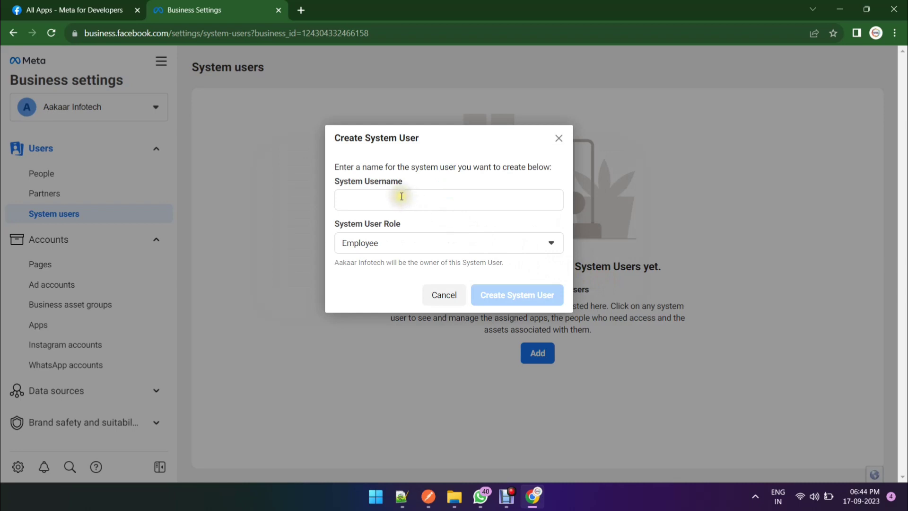
- Enter AakaarInfotech as the username for the new system user
drag(336, 182, 412, 188)
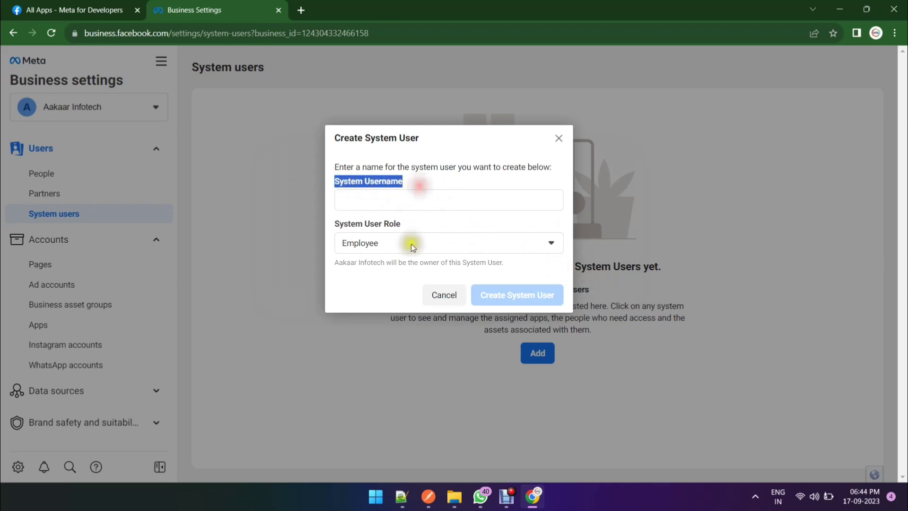
drag(334, 224, 413, 227)
click(439, 199)
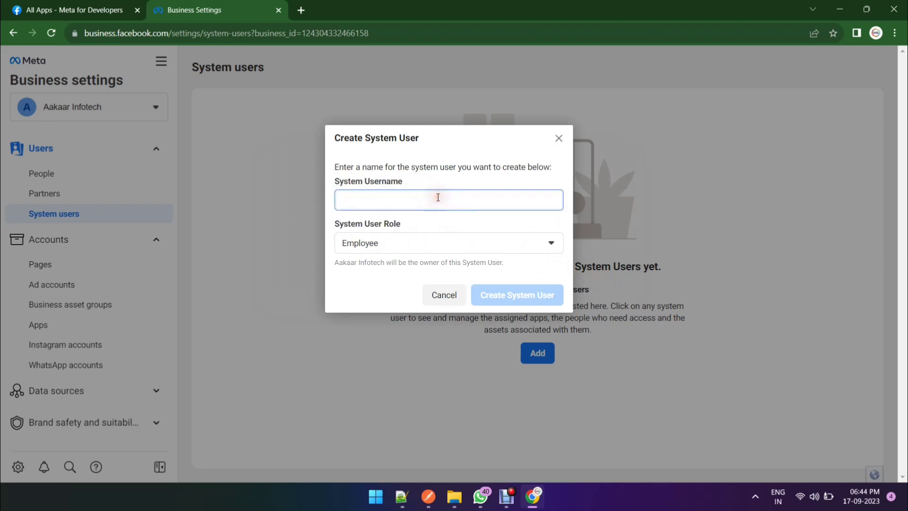
text(Ak)
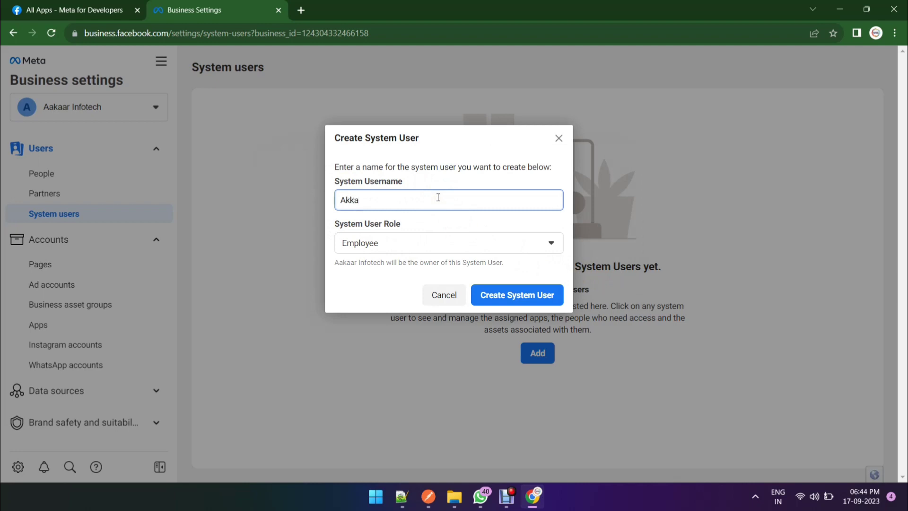
text(ka)
key(BackSpace)
key(BackSpace)
key(BackSpace)
text(aarInfotech)
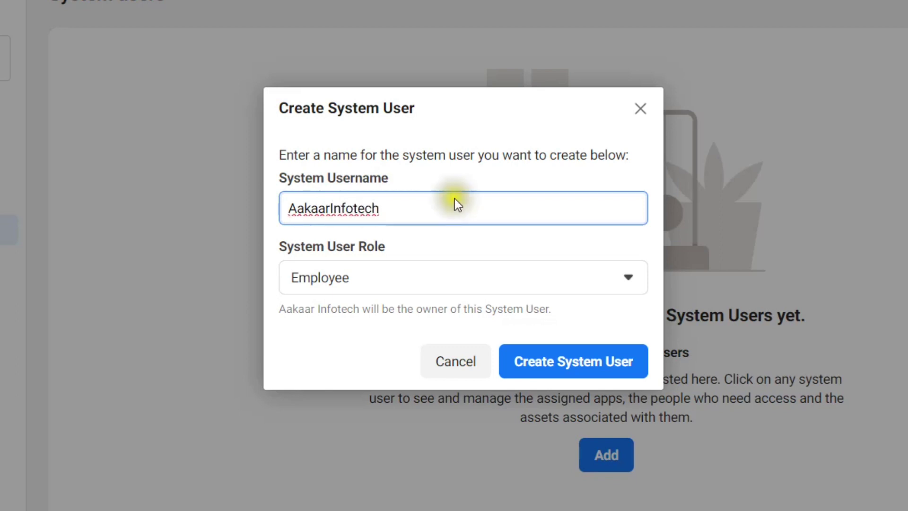
- Set the new system user's role to Admin and create the system user
click(401, 177)
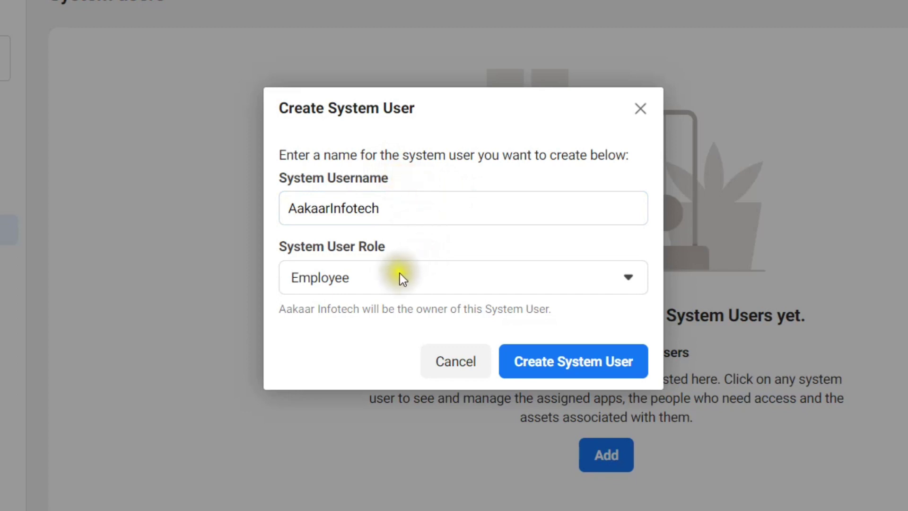
triple_click(275, 250)
click(424, 276)
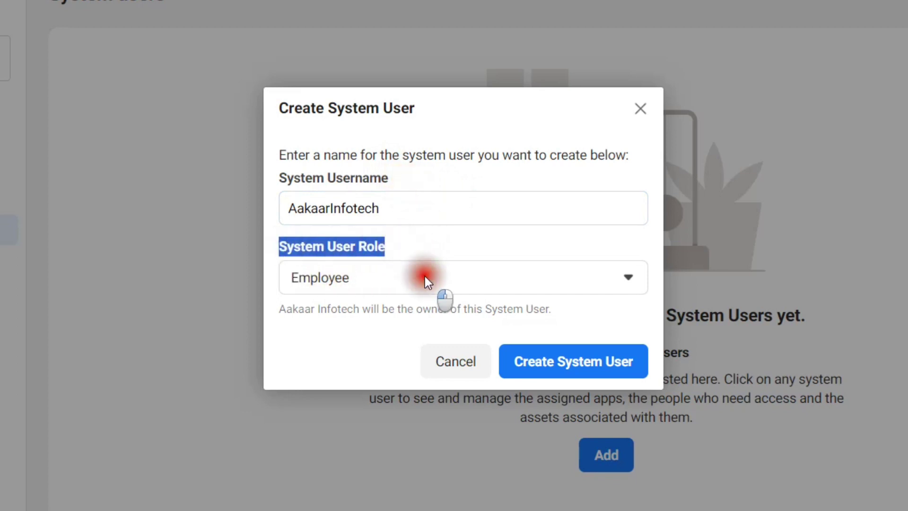
click(370, 280)
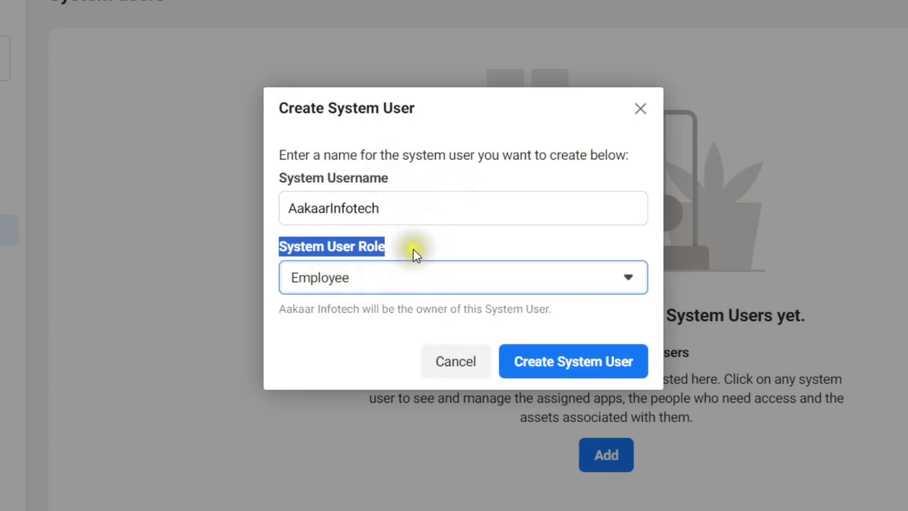
click(413, 249)
click(370, 280)
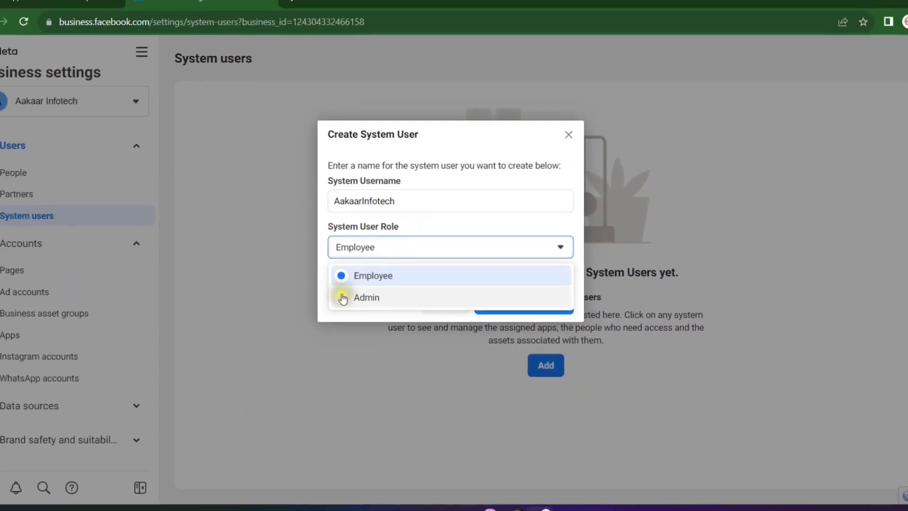
click(343, 296)
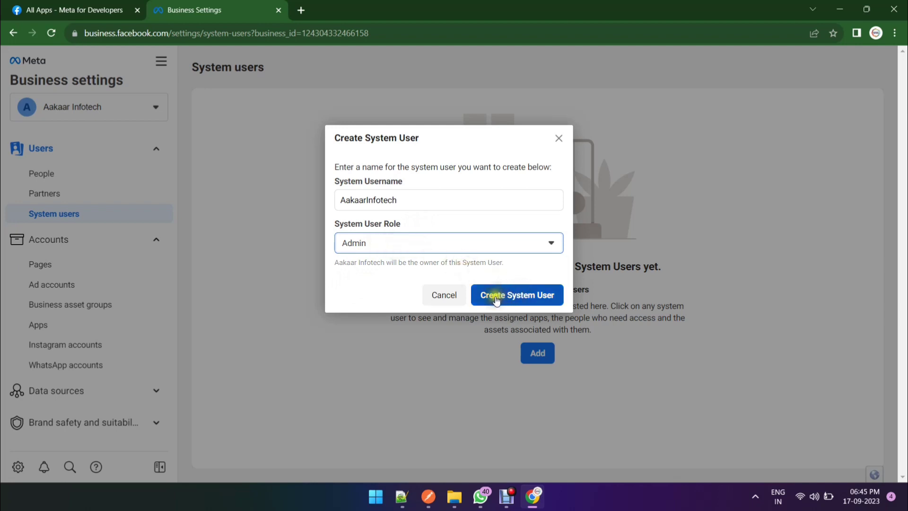
click(528, 301)
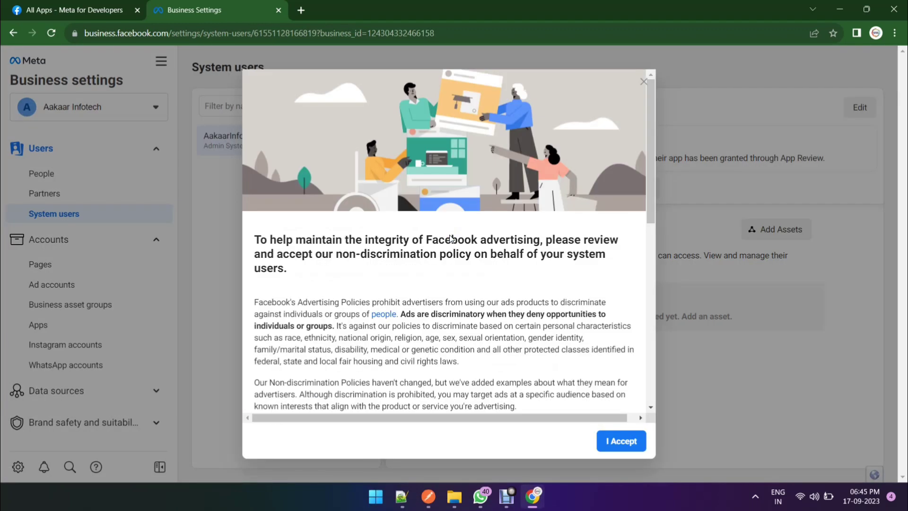
- Accept the non-discrimination policy for the system users, close its acknowledgement and reload the AakaarInfotech system user's page
drag(651, 152, 649, 365)
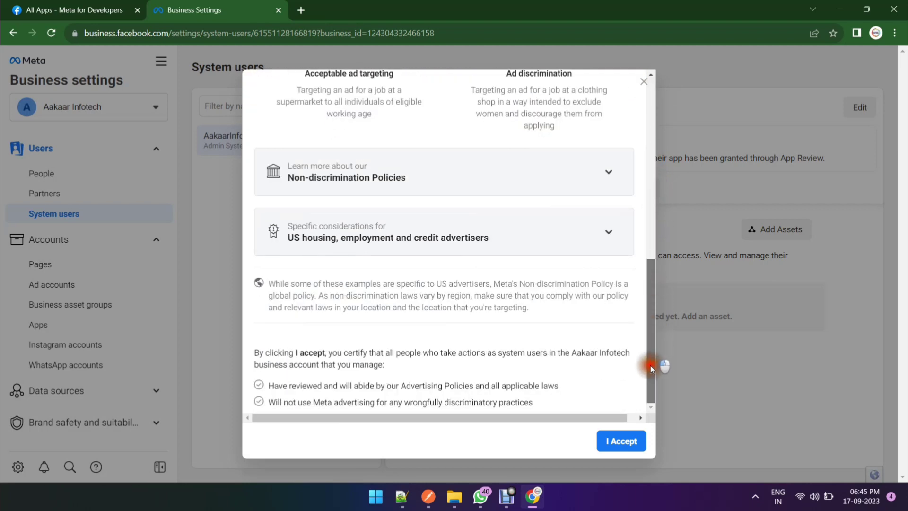
click(632, 442)
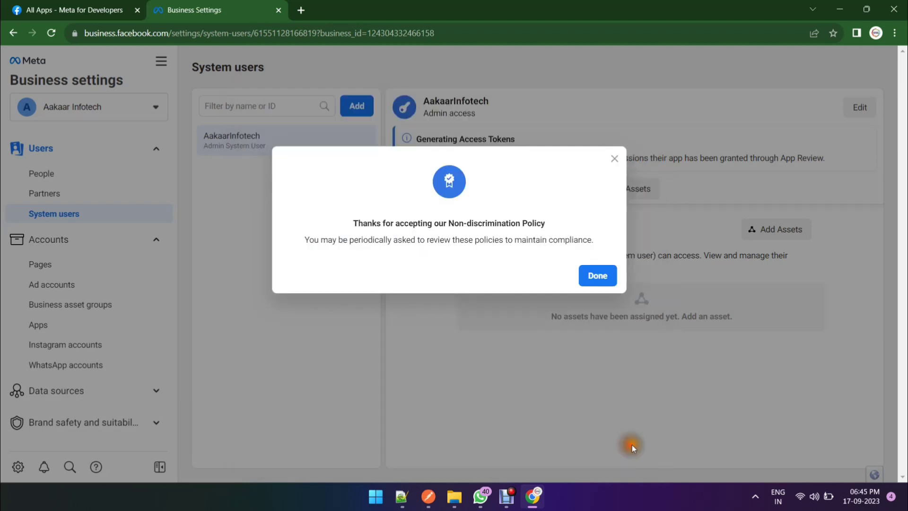
click(597, 278)
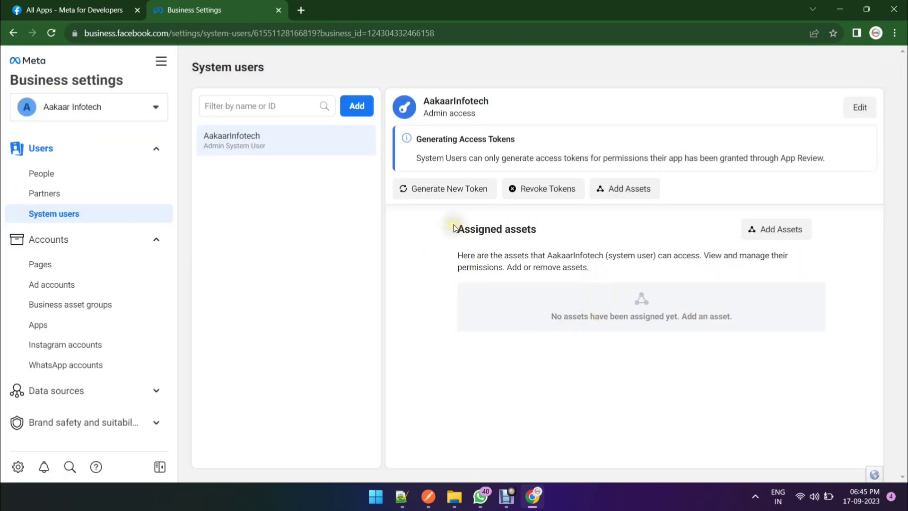
click(290, 143)
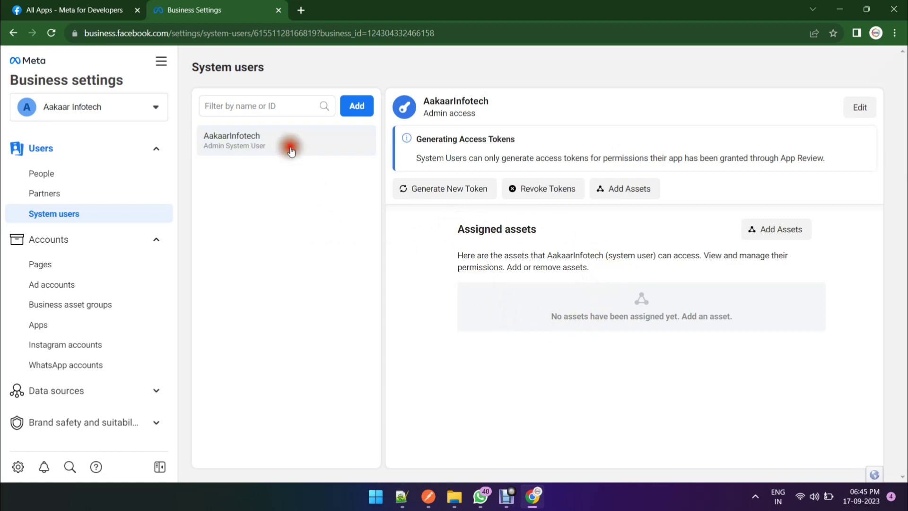
click(51, 32)
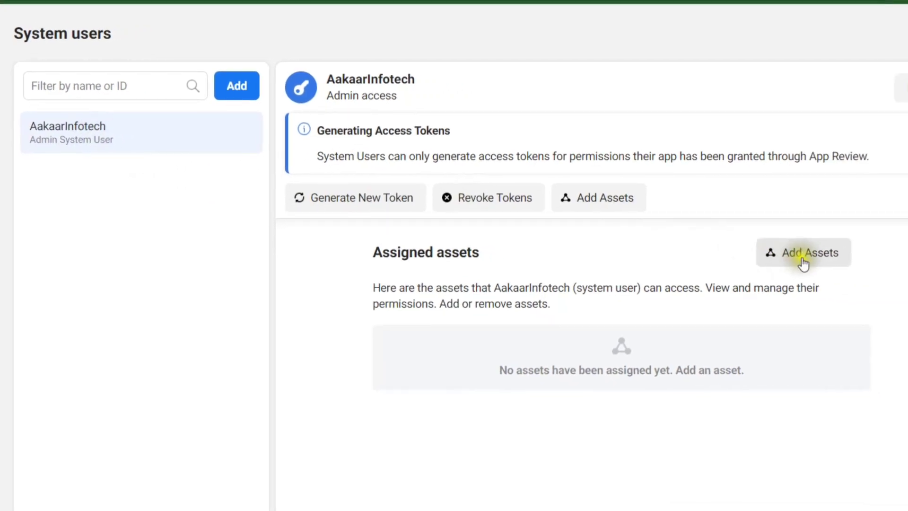
- Begin assigning app assets to the AakaarInfotech system user and compare the app name with the Meta for Developers apps list
click(794, 264)
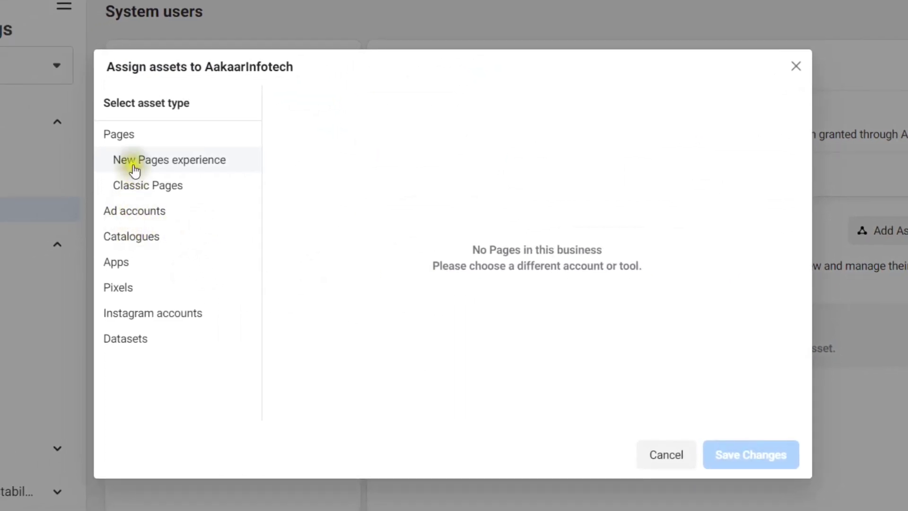
click(120, 263)
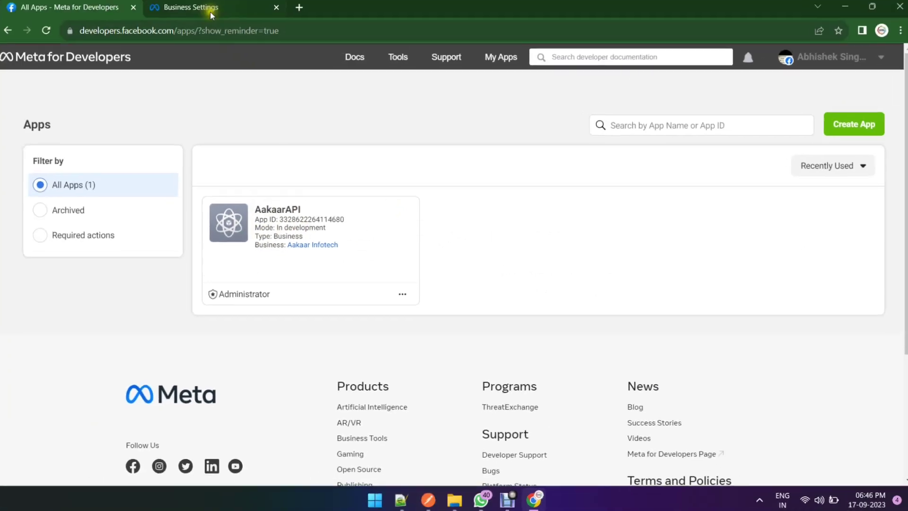
click(212, 15)
click(114, 5)
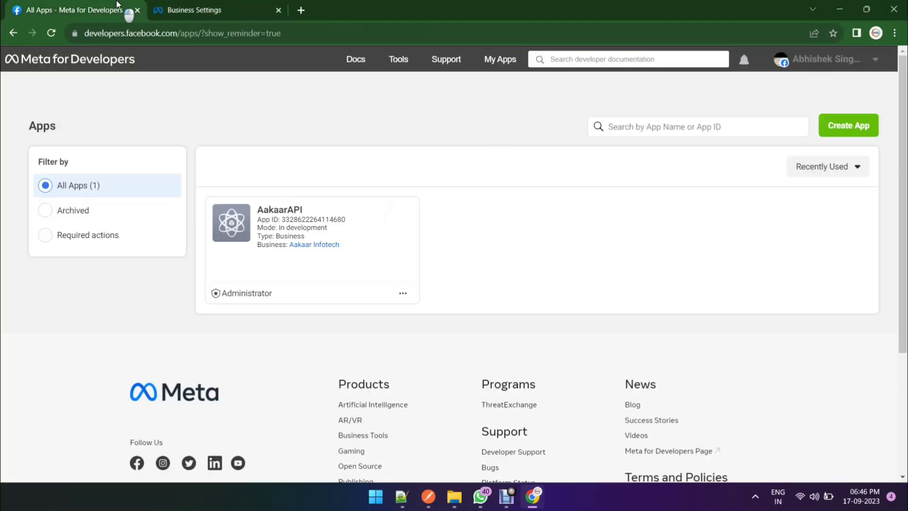
click(203, 10)
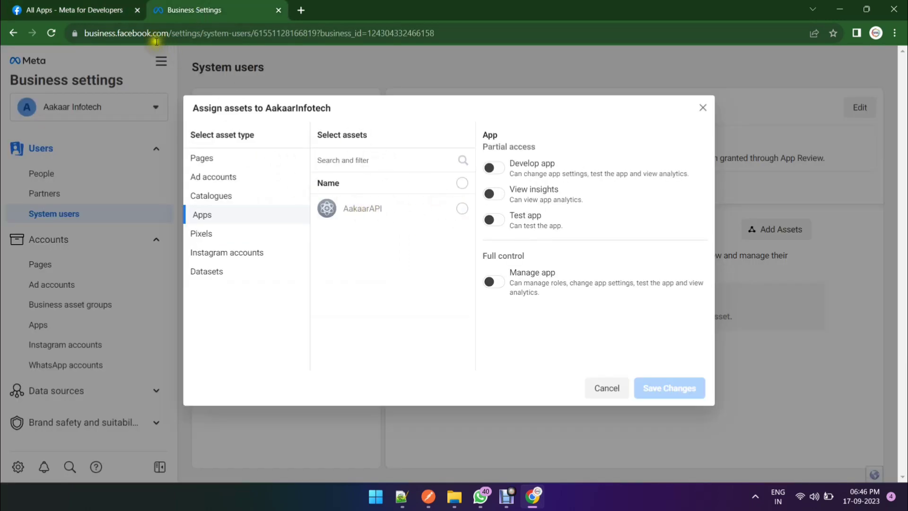
click(99, 10)
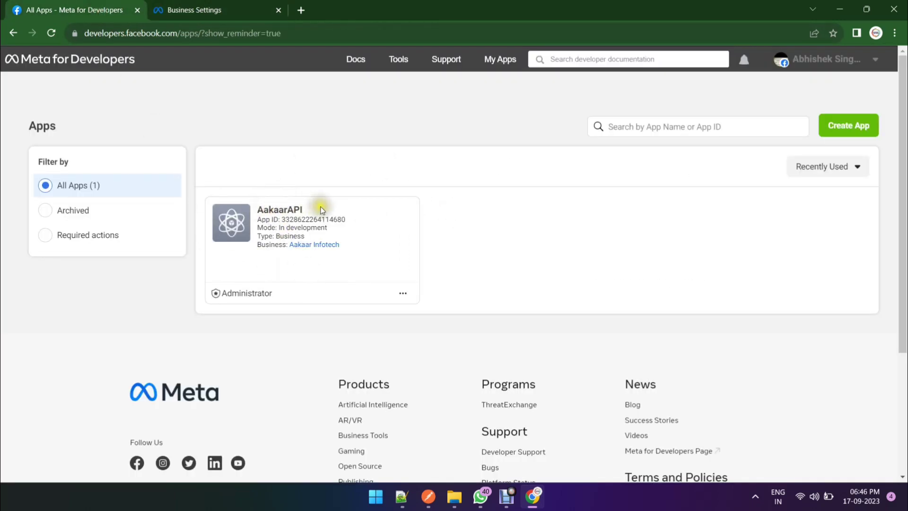
double_click(257, 210)
click(187, 6)
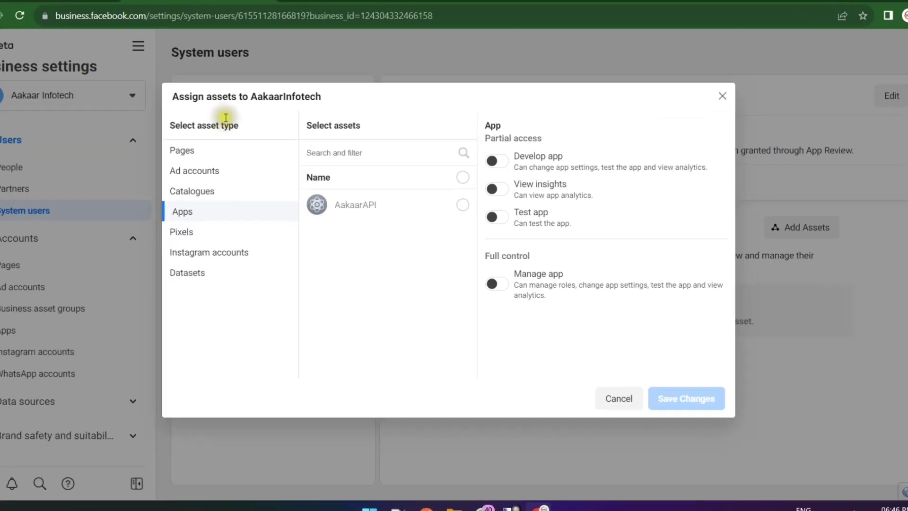
- Assign the AakaarAPI app to the system user with full control (Manage app), save and close the confirmation
click(464, 194)
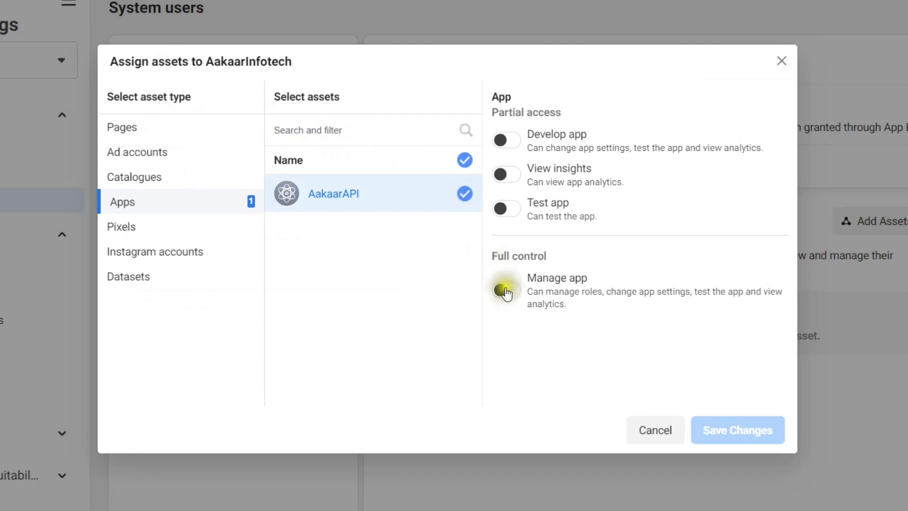
click(511, 303)
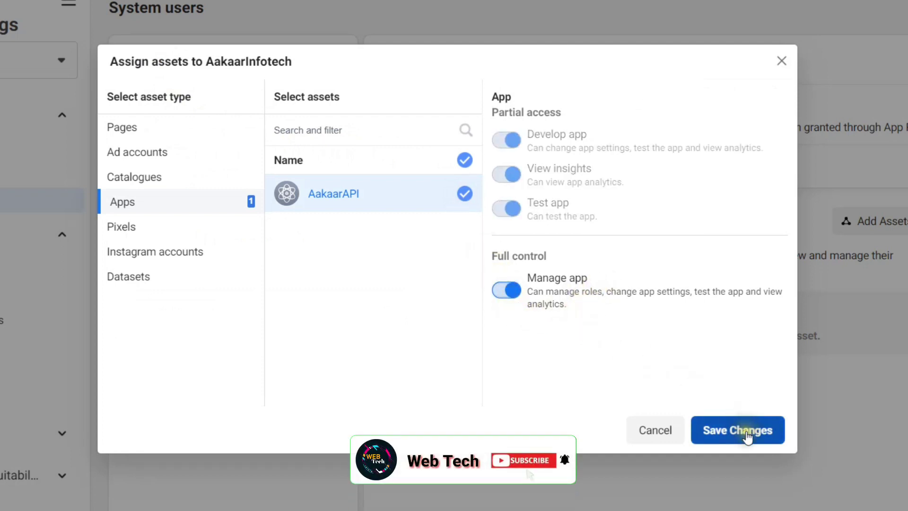
click(745, 430)
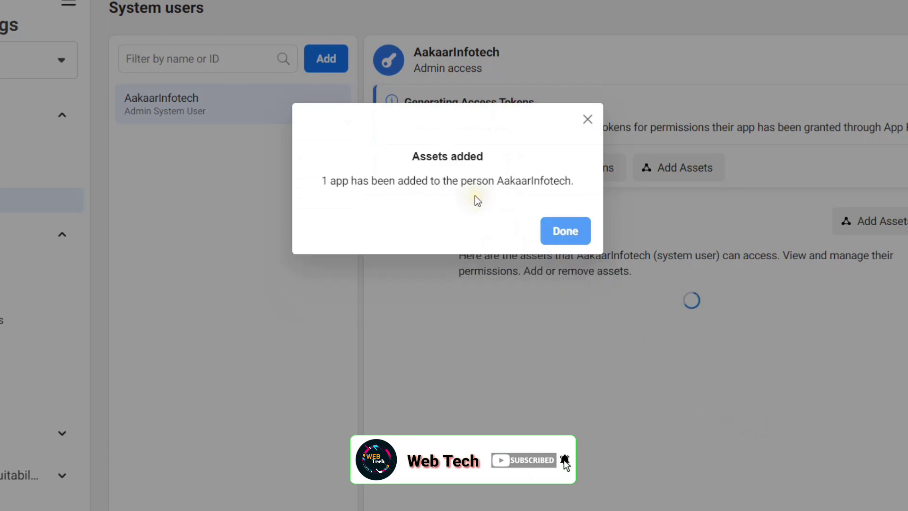
click(561, 225)
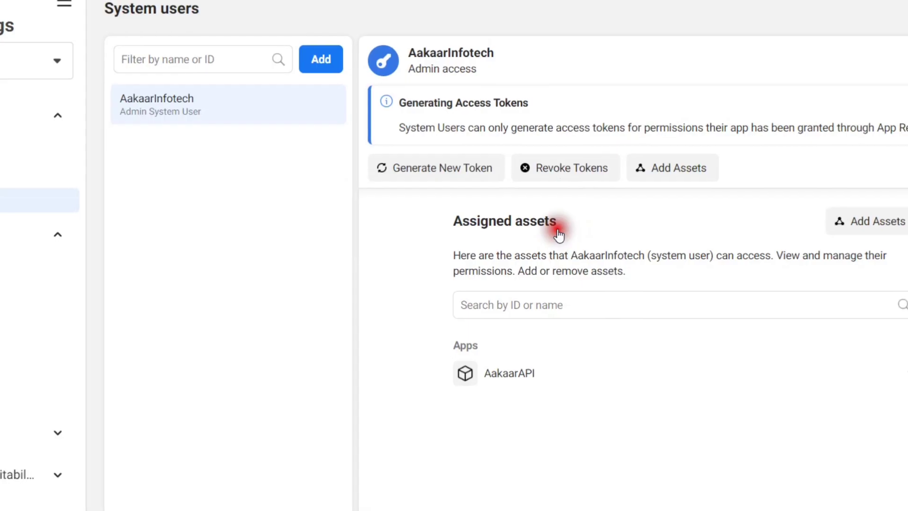
- Review the system user's permissions for AakaarAPI under the assigned assets and collapse the app's details
click(795, 367)
scroll(747, 329, down, 3)
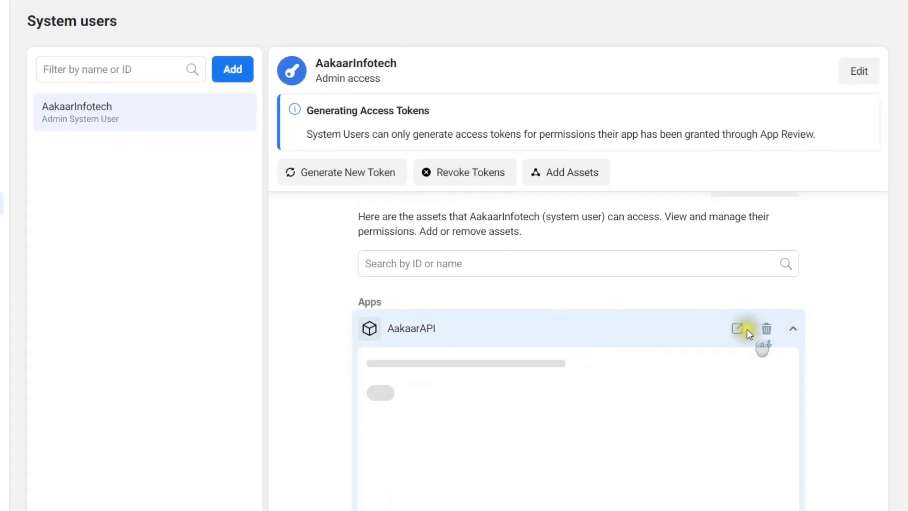
scroll(521, 356, up, 3)
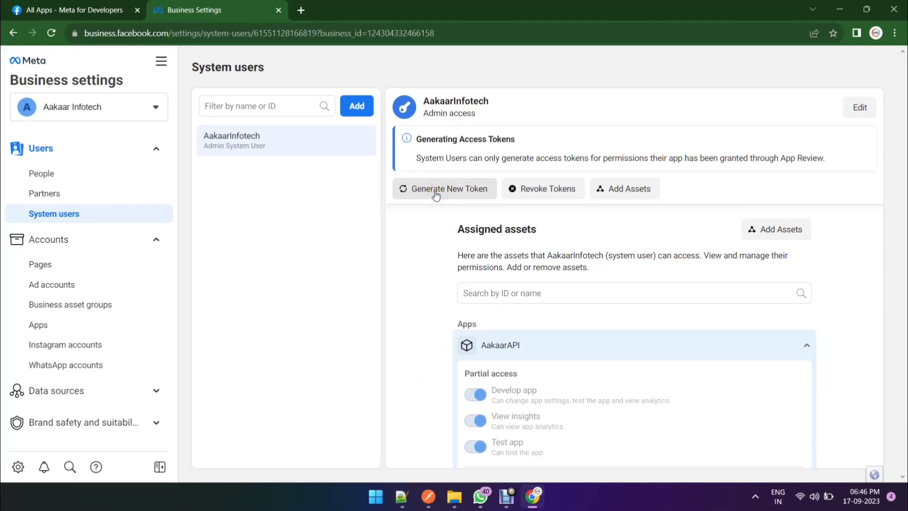
click(435, 193)
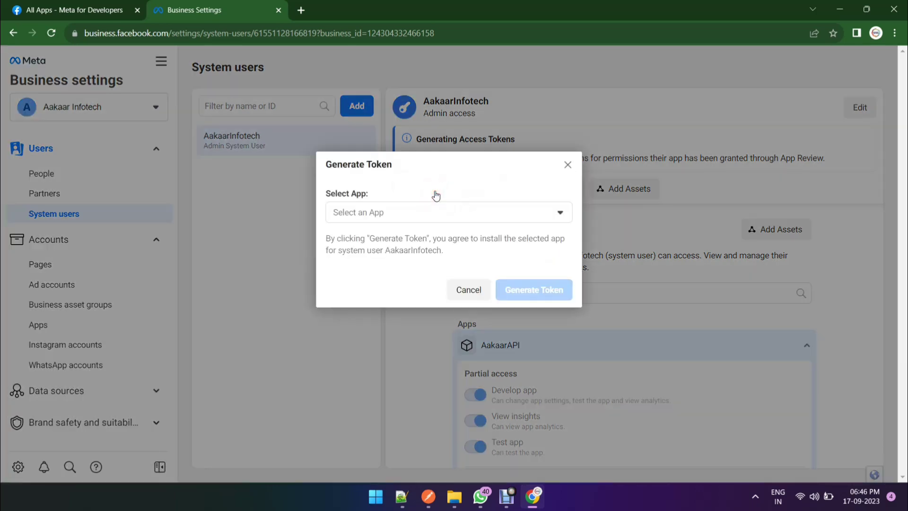
click(565, 165)
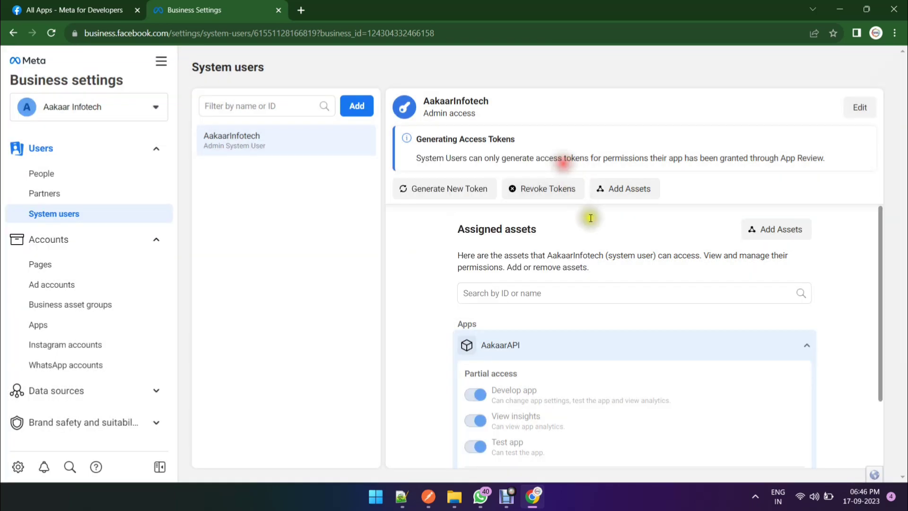
click(806, 345)
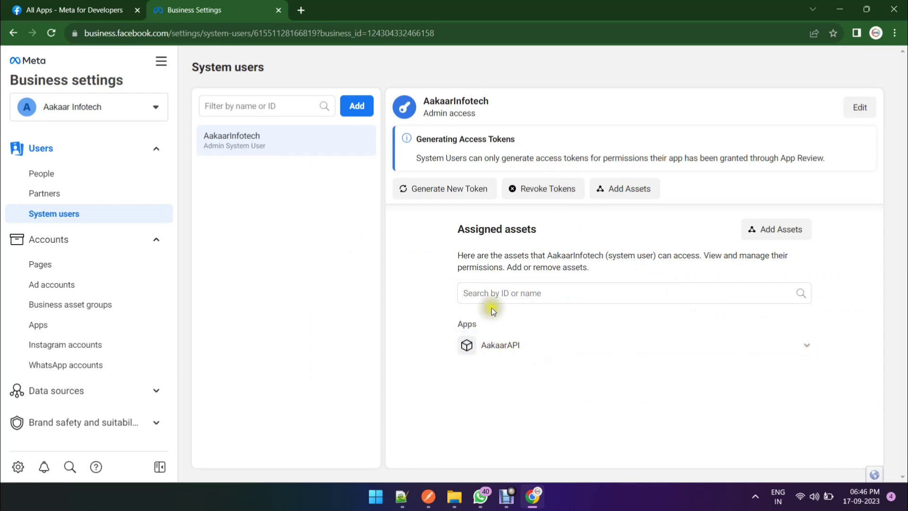
- Start generating a new token for the AakaarInfotech system user with AakaarAPI as the app
click(428, 189)
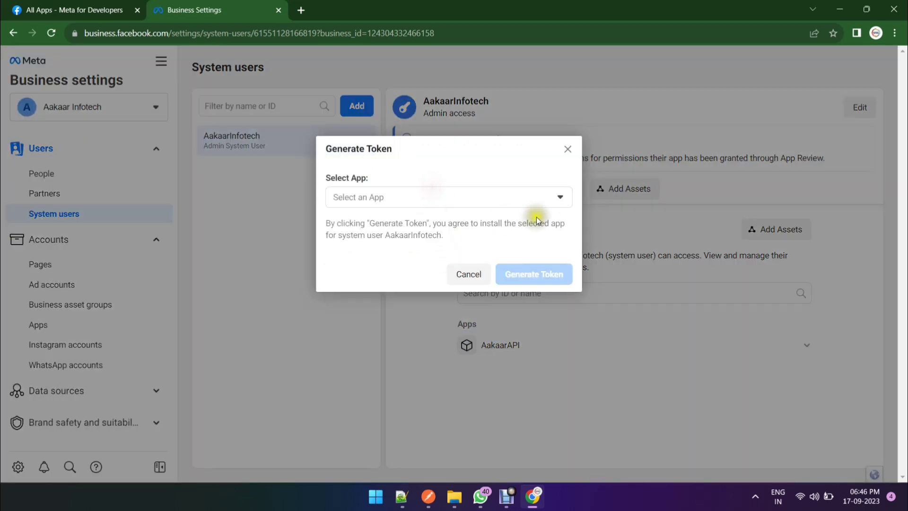
click(560, 196)
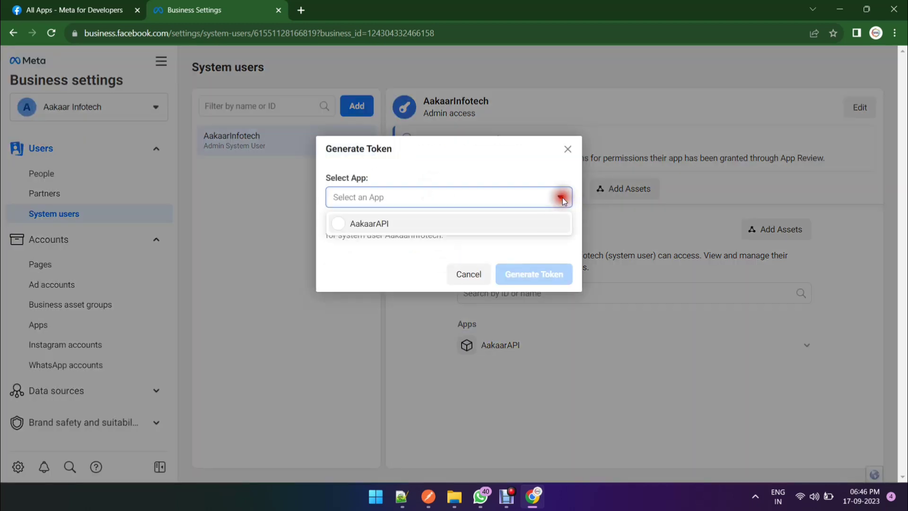
click(344, 225)
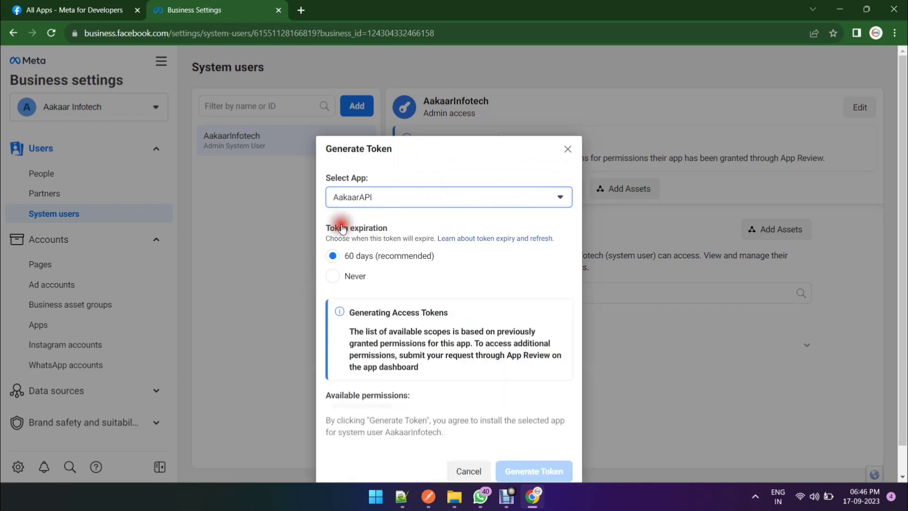
- Examine the available permissions and the token expiration choices for the new AakaarAPI token
scroll(454, 243, down, 3)
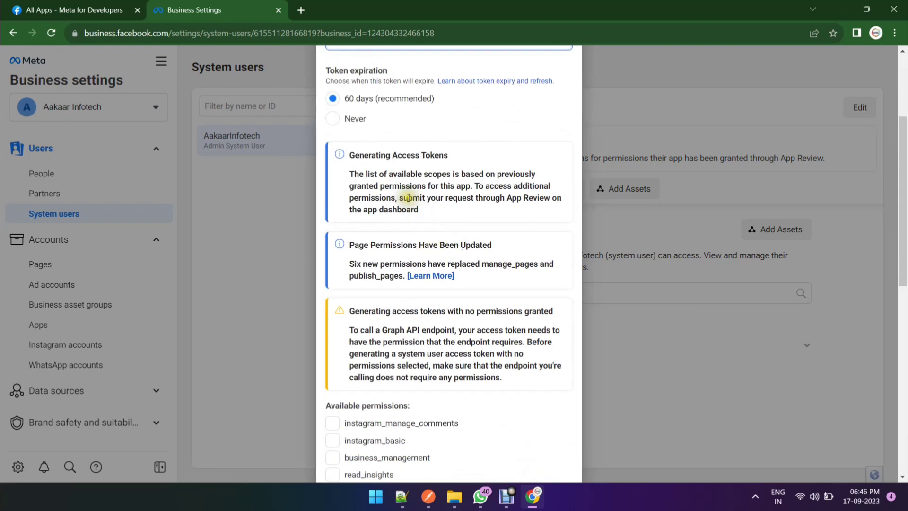
scroll(411, 203, down, 3)
scroll(403, 237, down, 6)
scroll(405, 239, up, 15)
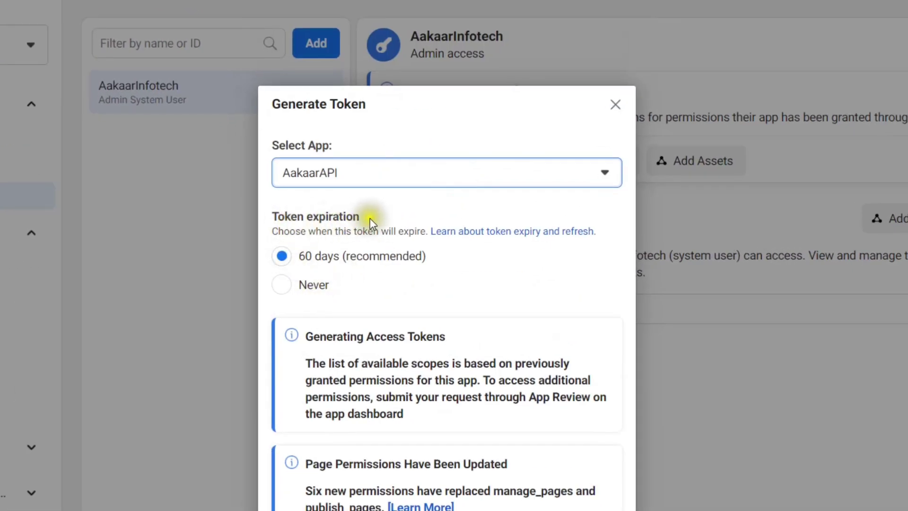
drag(370, 216, 312, 217)
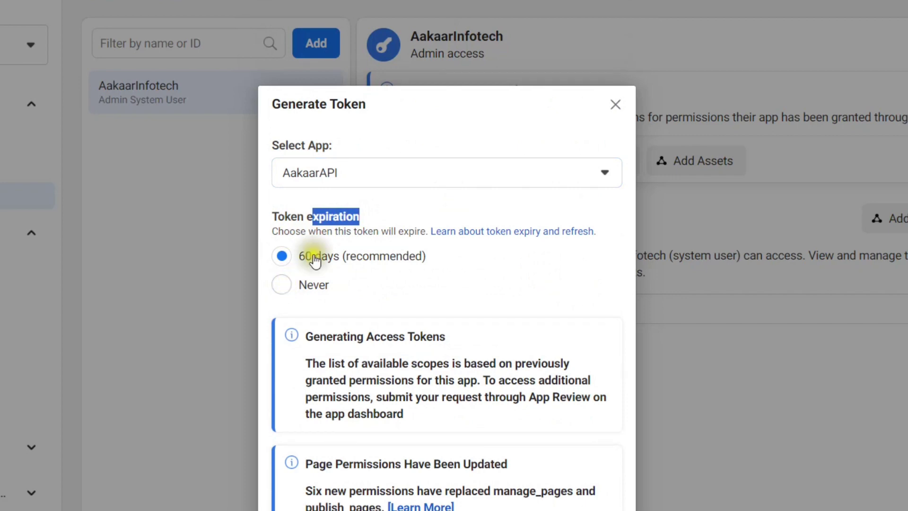
click(376, 213)
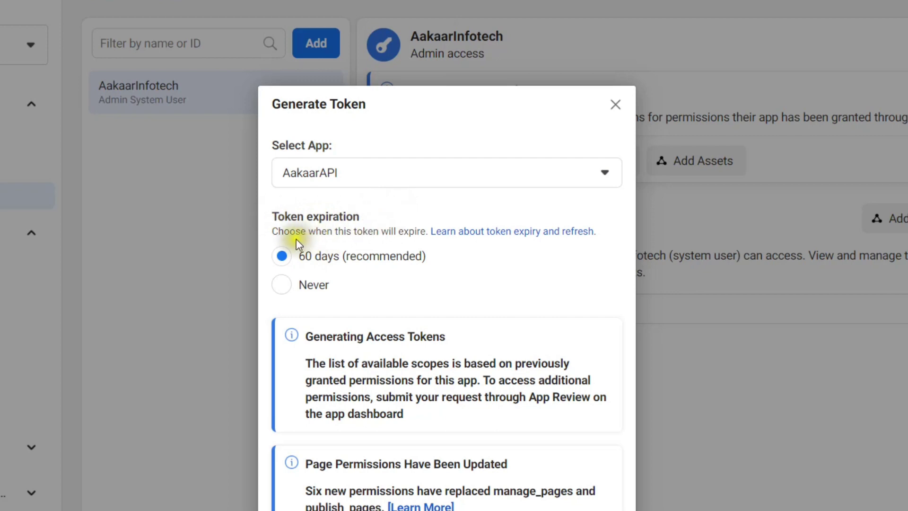
drag(274, 232, 330, 239)
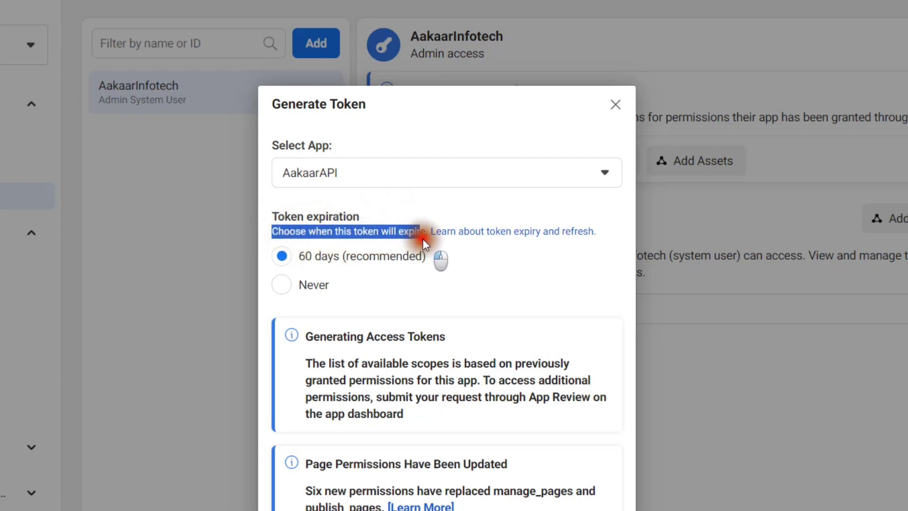
drag(422, 239, 434, 239)
click(389, 207)
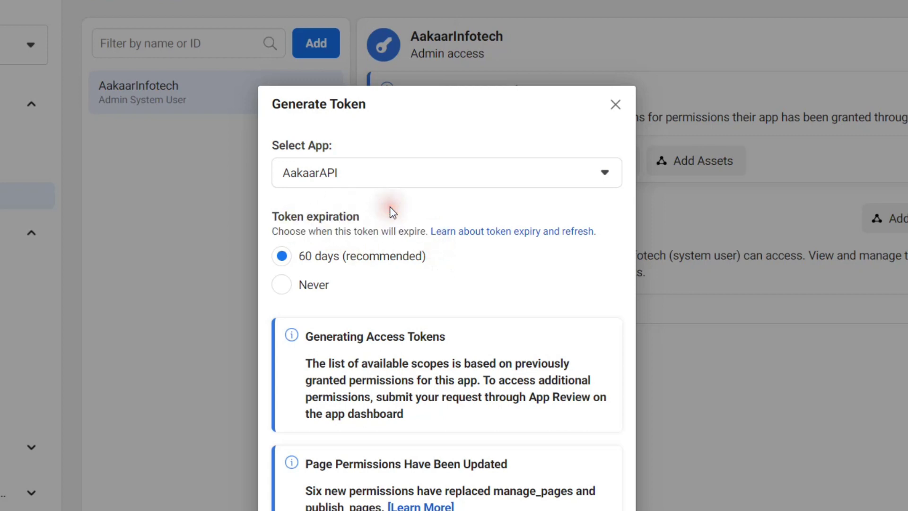
- Set the token expiration to Never and grant the whatsapp_business_messaging and whatsapp_business_management permissions
click(288, 286)
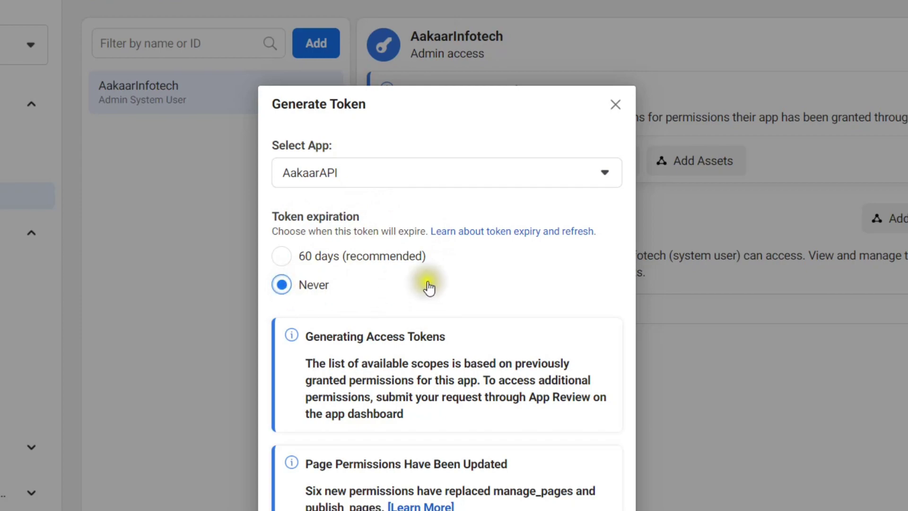
scroll(462, 278, down, 8)
scroll(464, 281, down, 6)
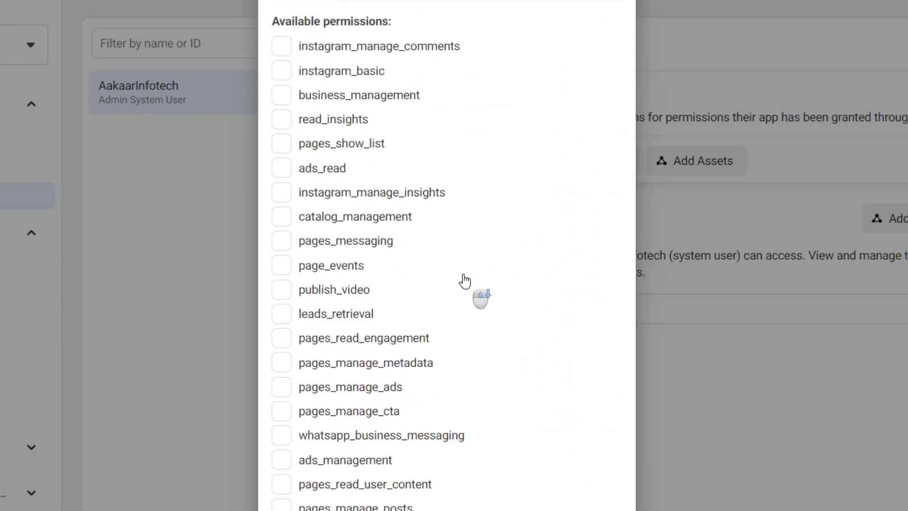
scroll(466, 283, down, 2)
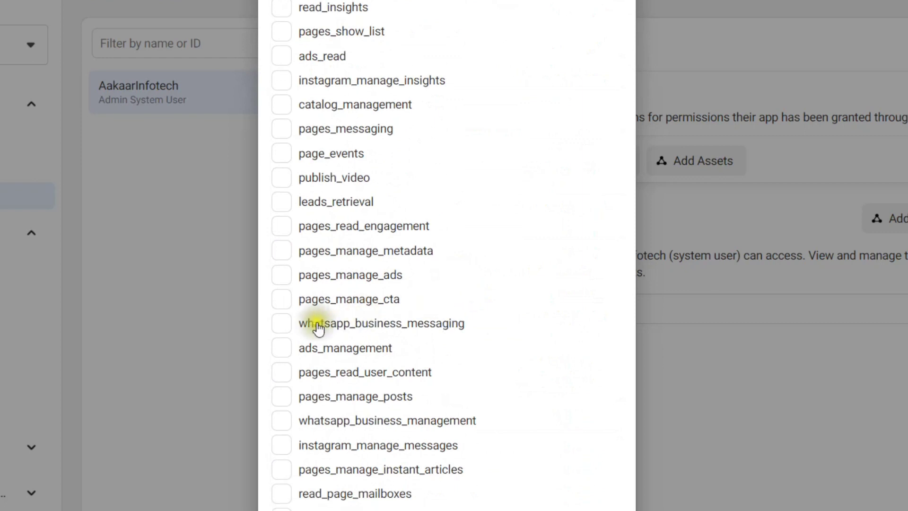
click(283, 326)
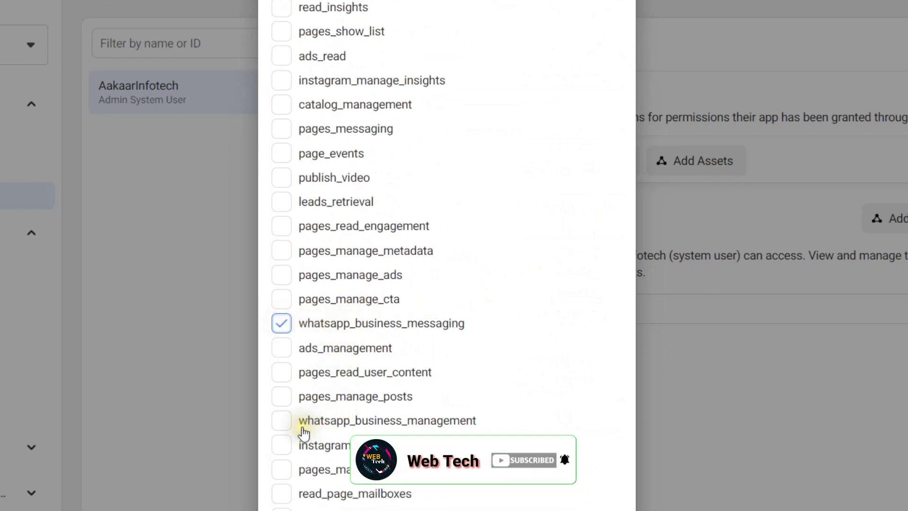
drag(486, 422, 300, 421)
click(510, 411)
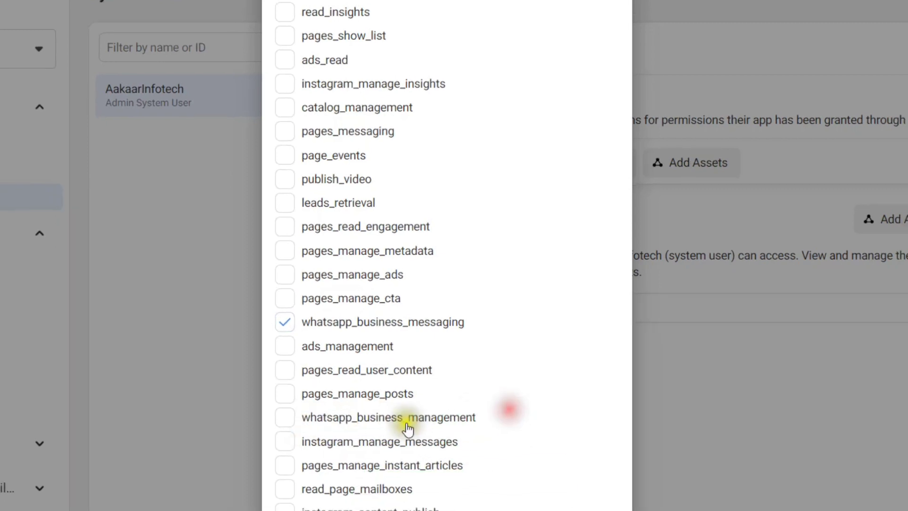
click(285, 417)
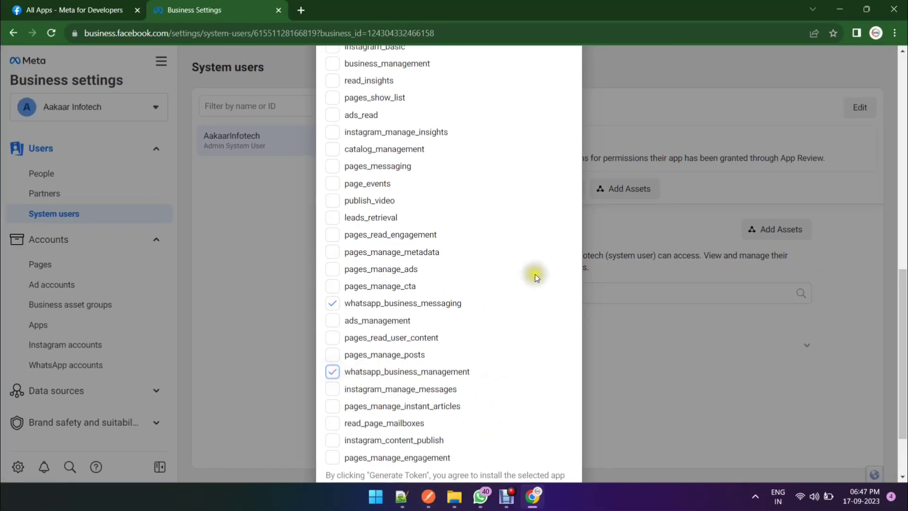
- Generate the access token for the AakaarInfotech system user with the chosen permissions
scroll(534, 273, down, 2)
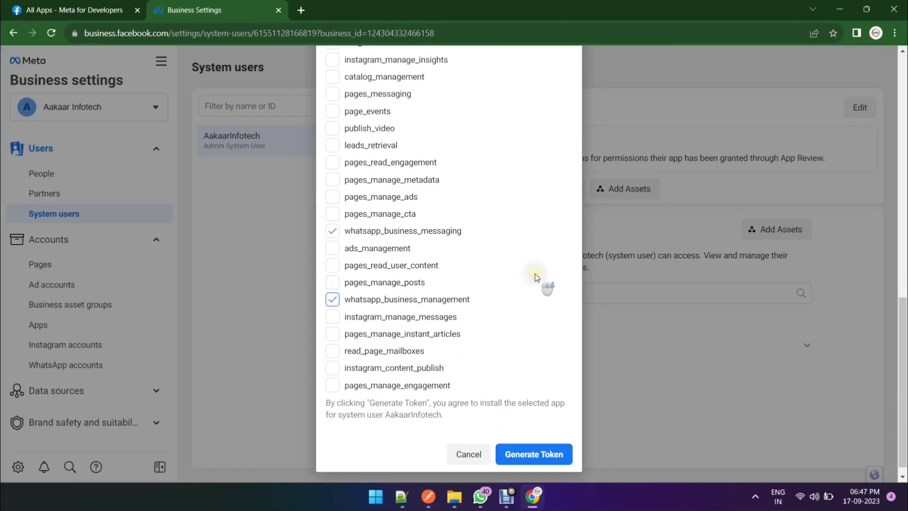
click(540, 440)
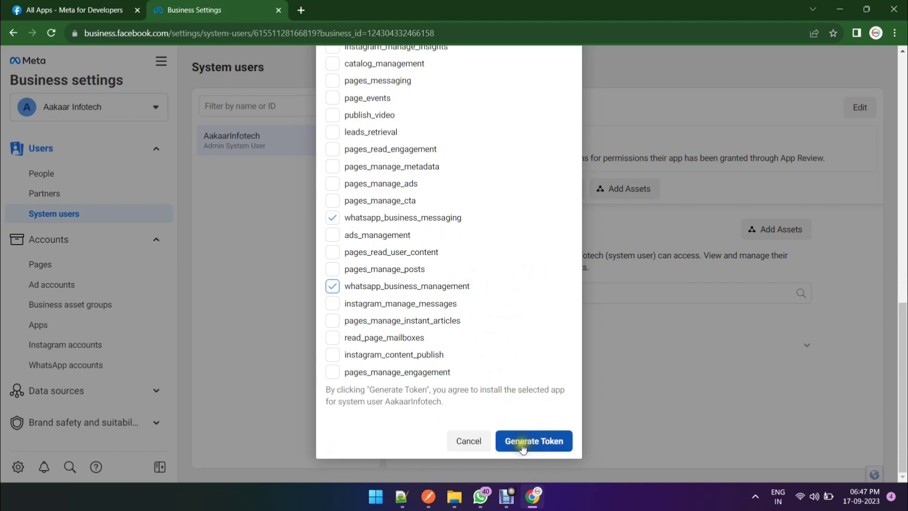
click(522, 446)
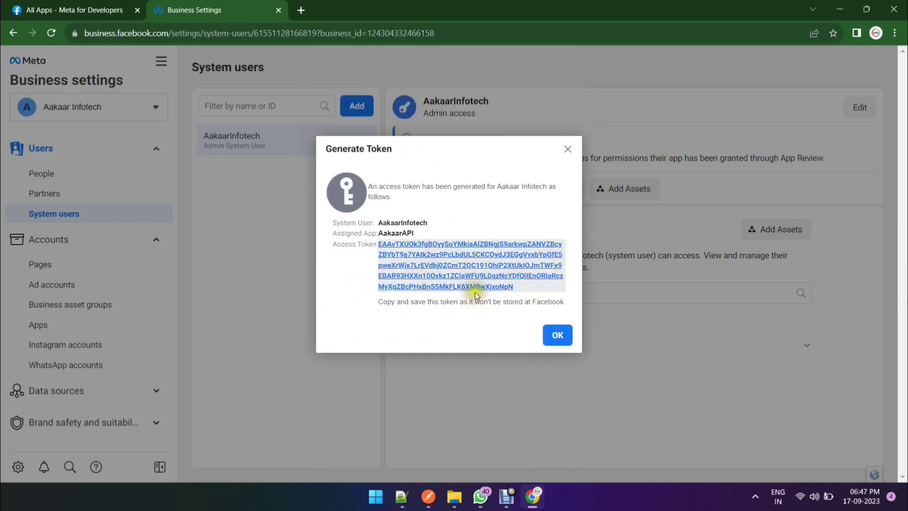
drag(521, 285, 379, 243)
click(358, 271)
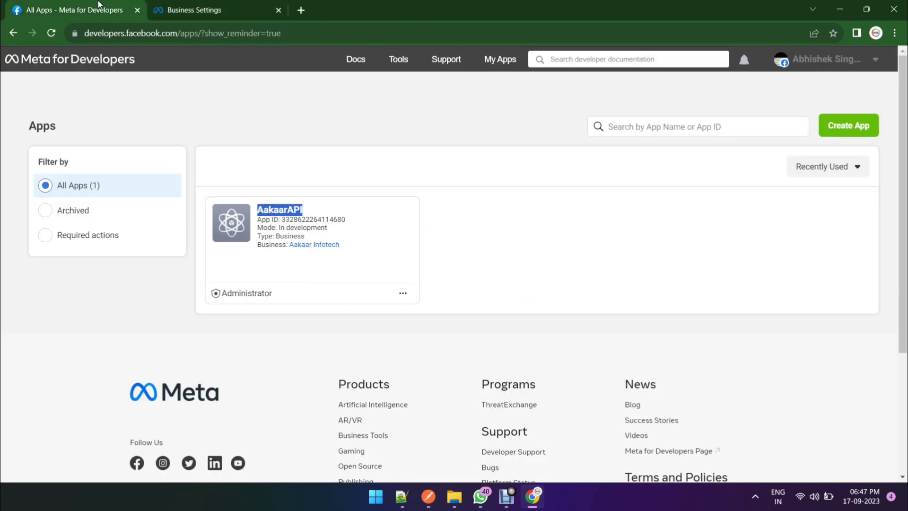
- Open the AakaarAPI app in Meta for Developers and view the temporary access token on its WhatsApp API Setup page
click(75, 9)
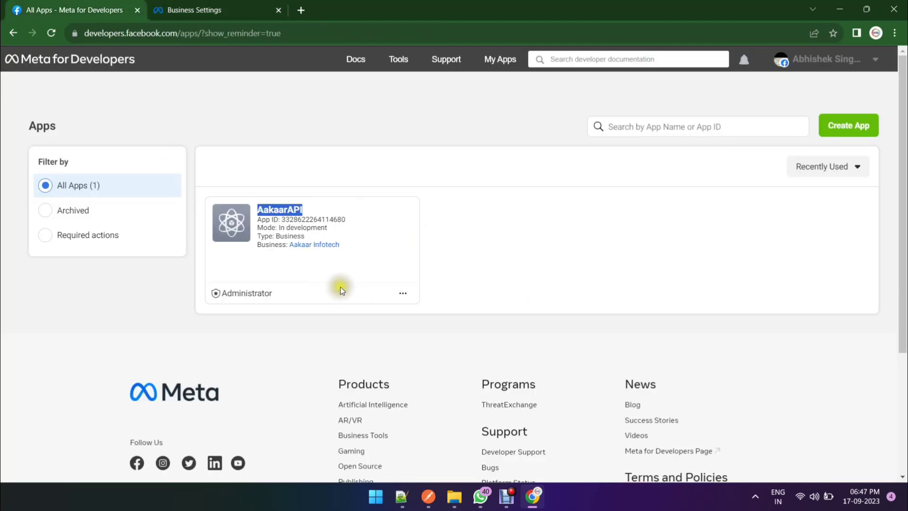
click(236, 231)
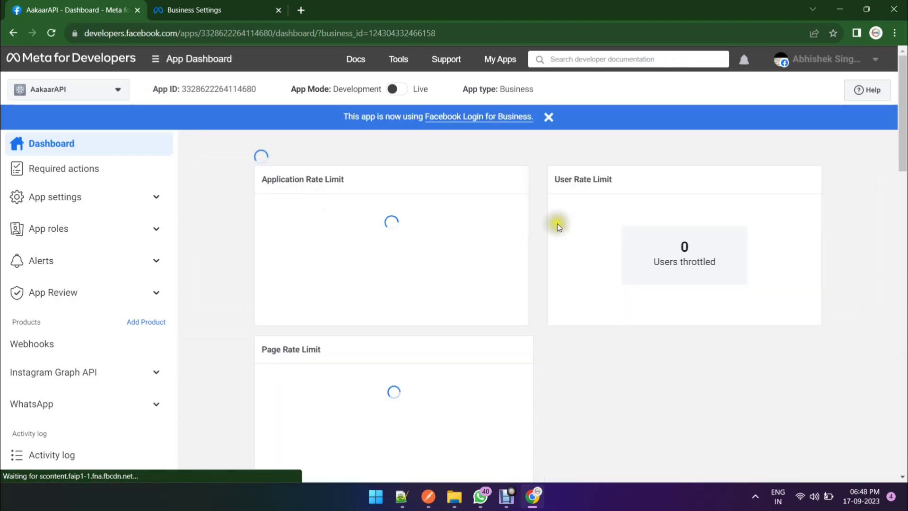
click(507, 358)
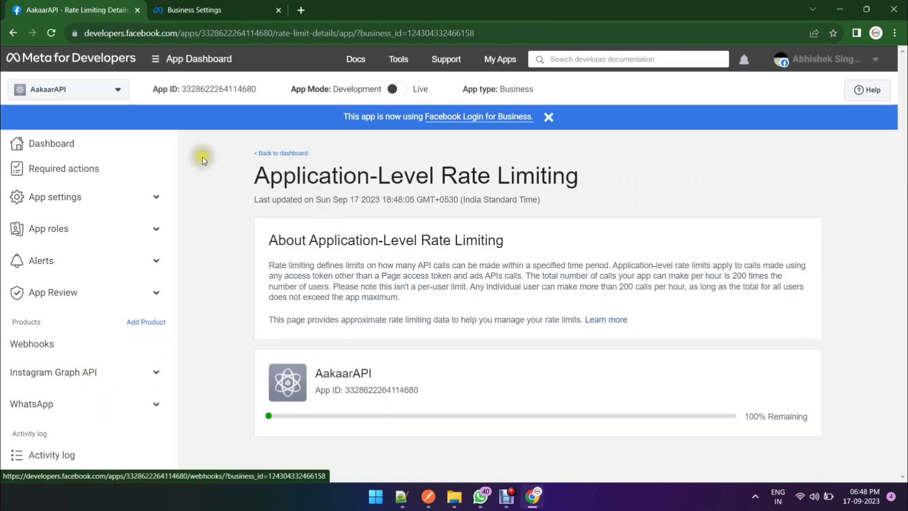
click(41, 147)
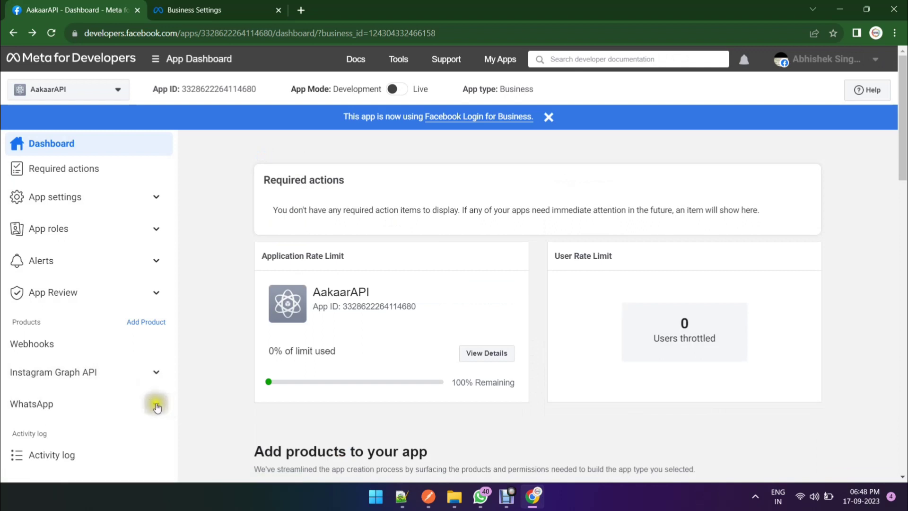
click(152, 404)
scroll(153, 360, down, 1)
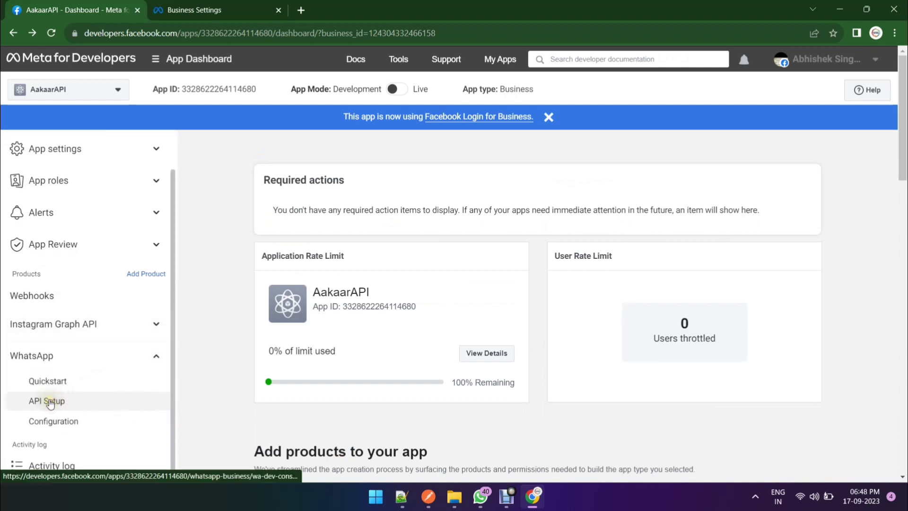
click(90, 401)
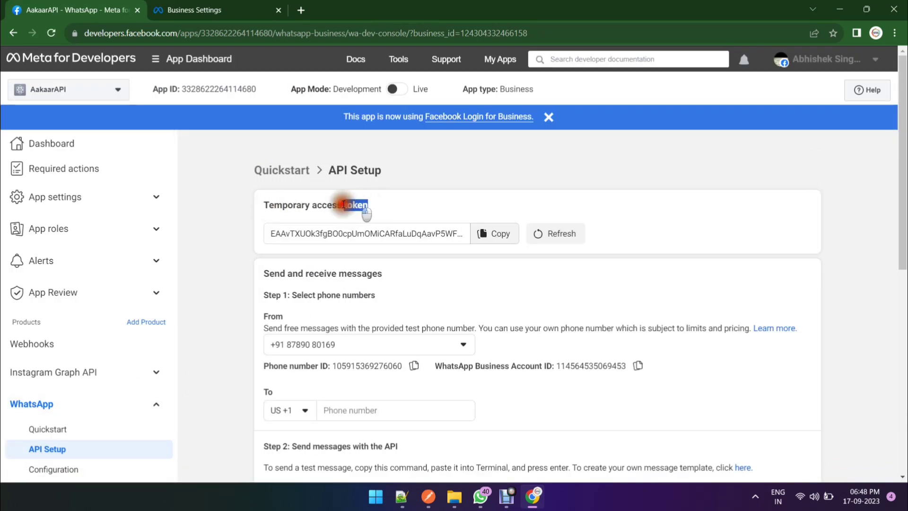
drag(344, 204, 264, 202)
- Try the temporary access token as the bearer token of the messages request in Postman, and restore the previous token
click(427, 498)
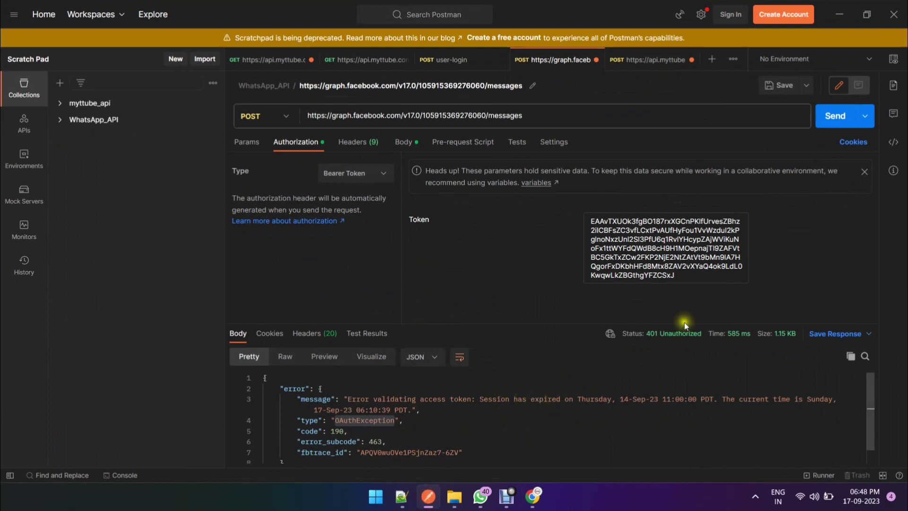
drag(709, 281, 565, 226)
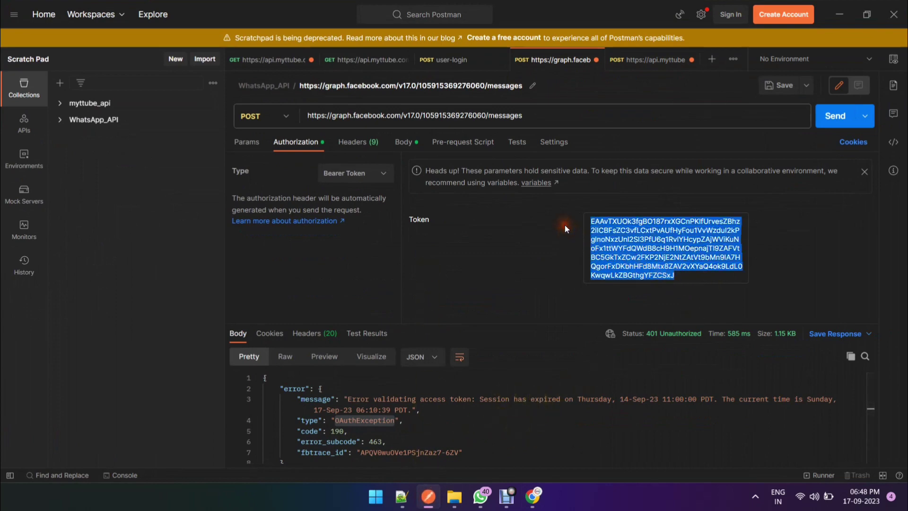
key(alt+Tab)
click(494, 233)
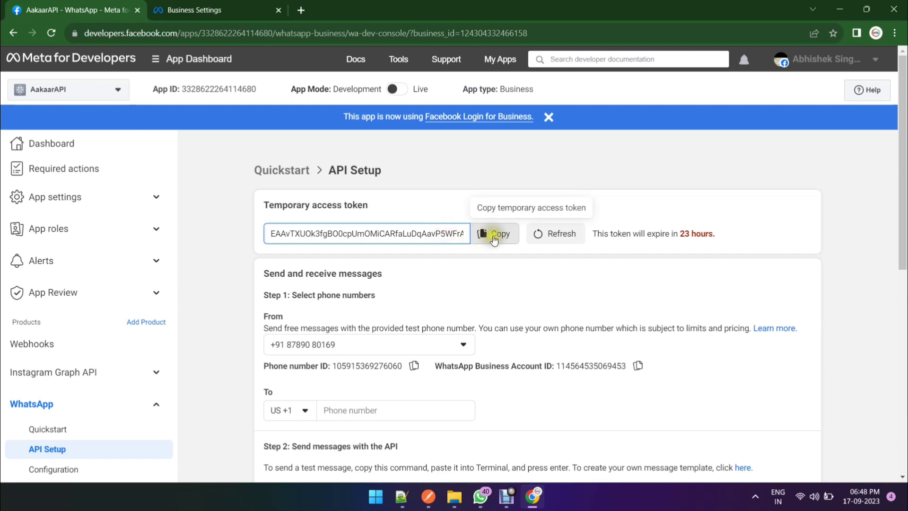
key(alt+Tab)
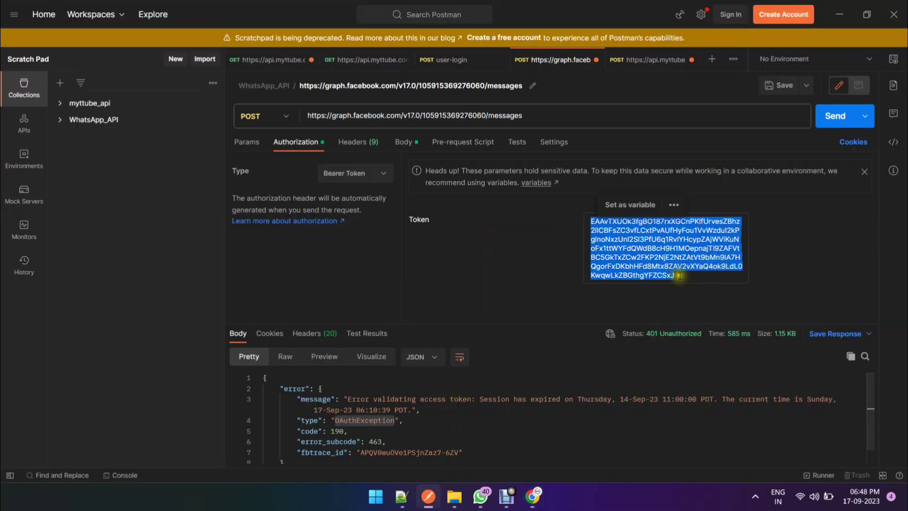
key(ctrl+v)
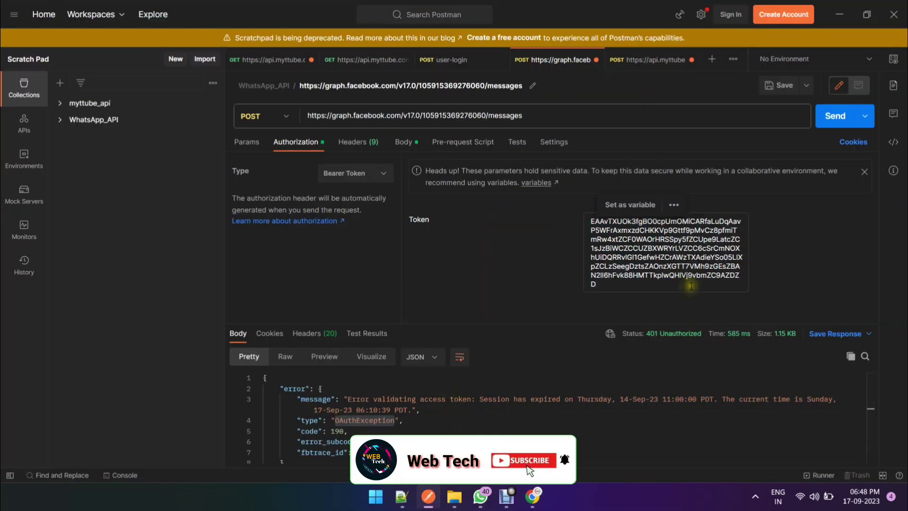
key(ctrl+a)
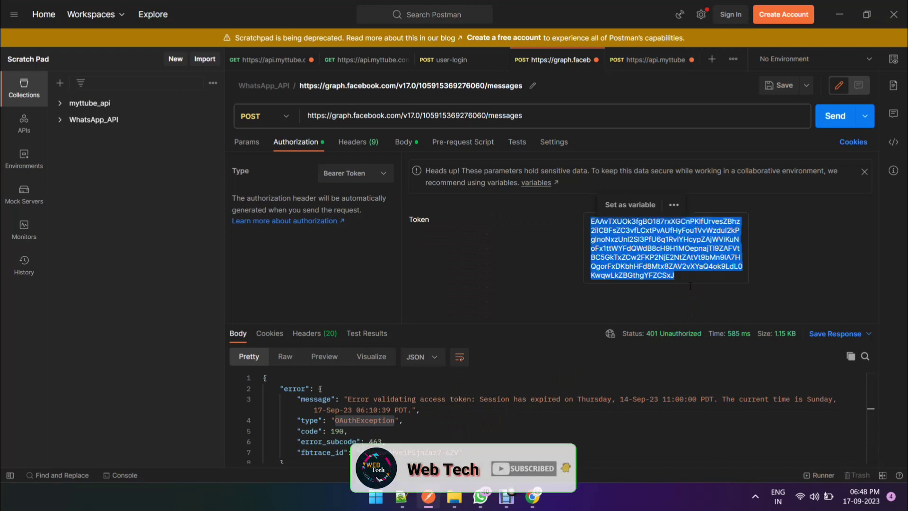
- Switch back to the API Setup page in Chrome and check when the temporary access token expires
key(alt+Tab)
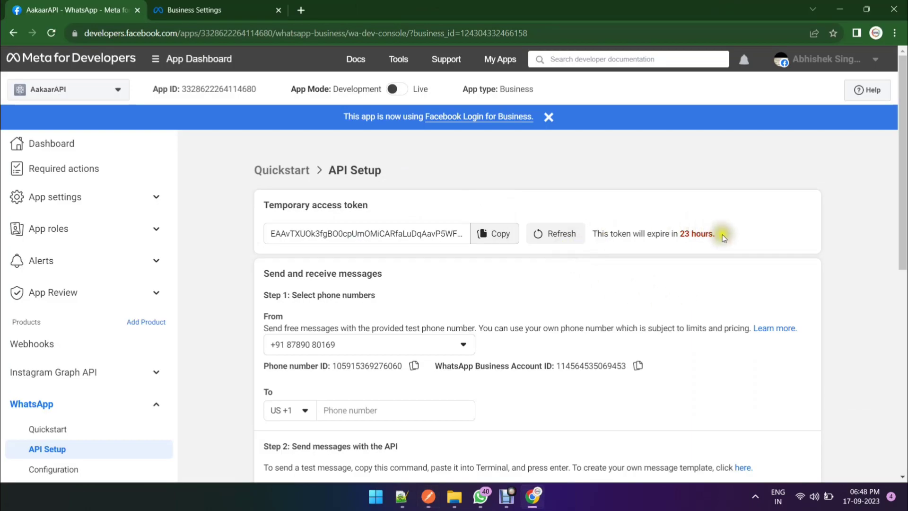
drag(723, 237, 596, 233)
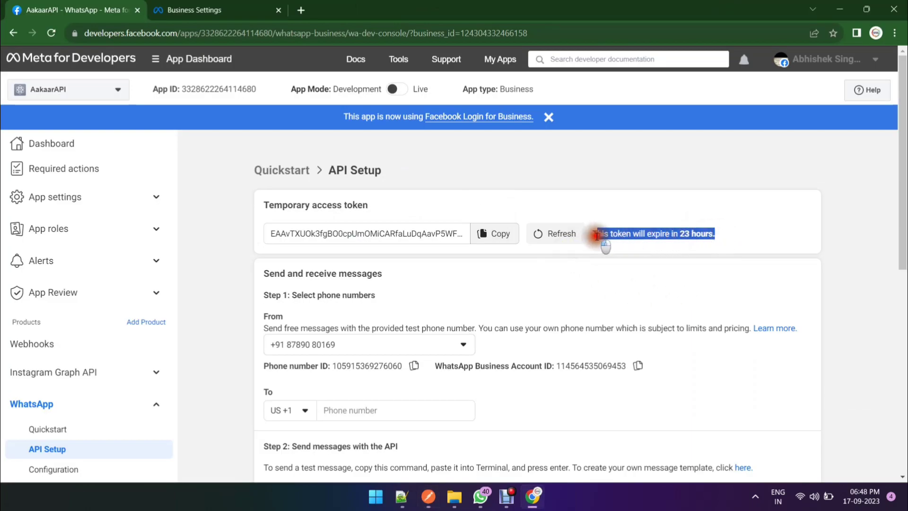
click(732, 233)
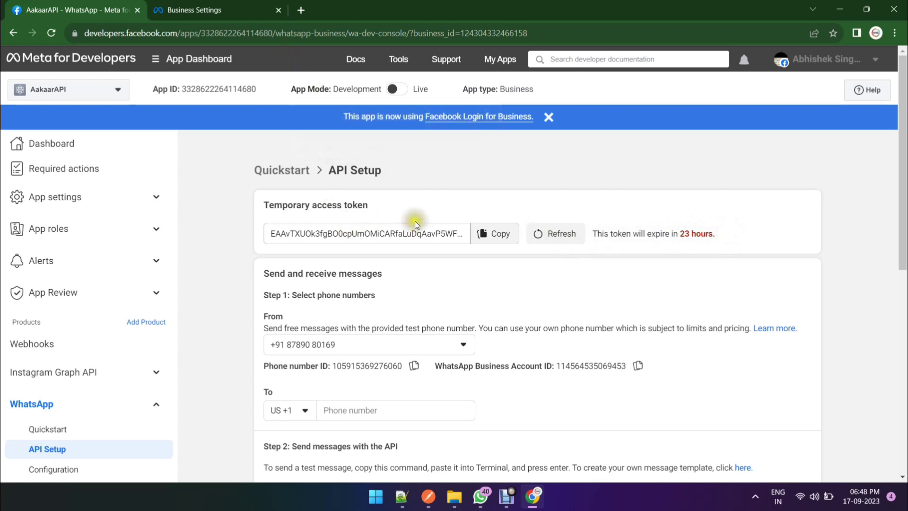
- Copy the generated system user access token and save it in a new Notepad++ document
key(ctrl+Tab)
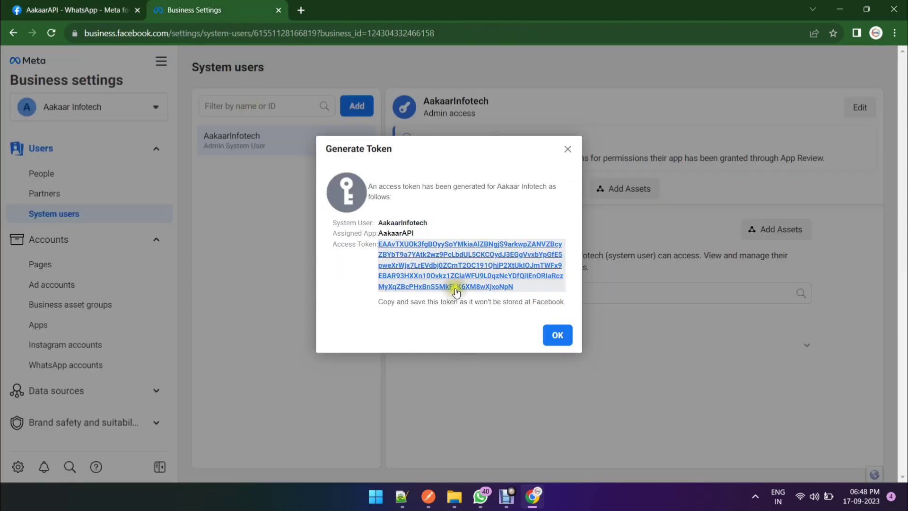
drag(522, 284, 381, 244)
right_click(406, 243)
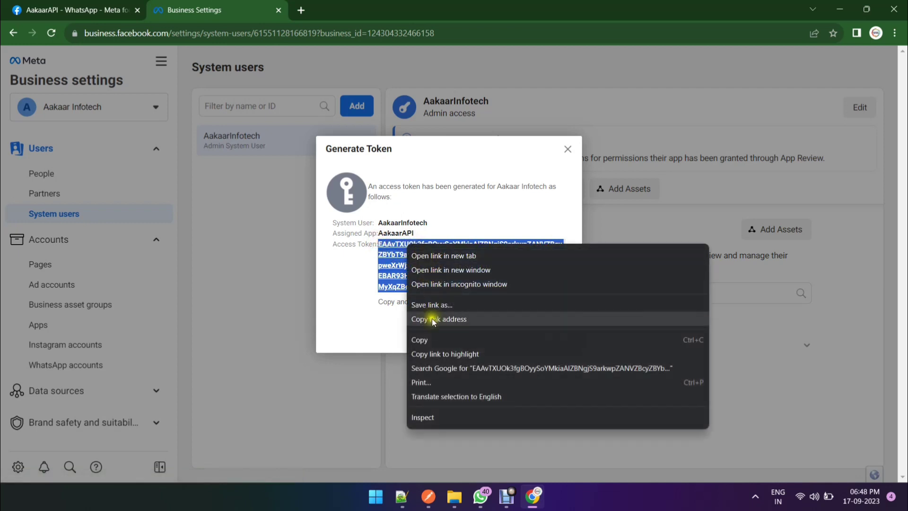
click(411, 339)
click(401, 499)
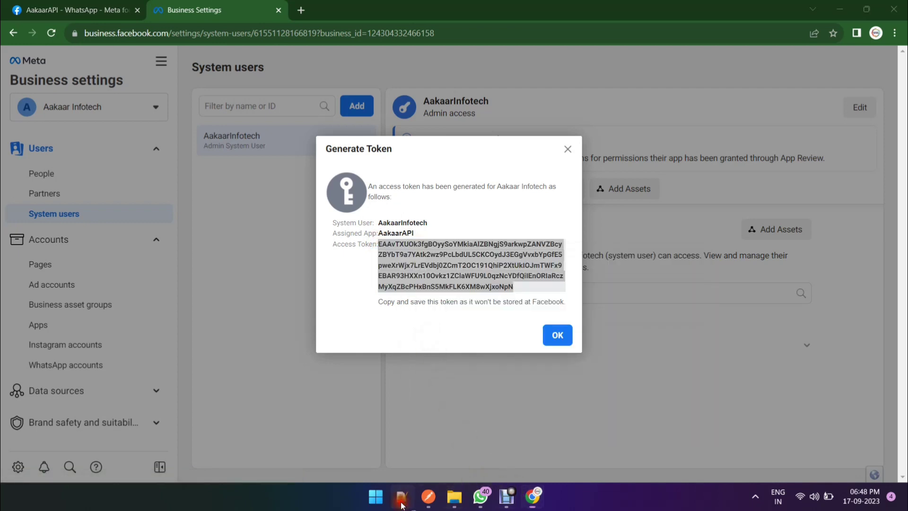
click(381, 197)
key(ctrl+n)
key(ctrl+v)
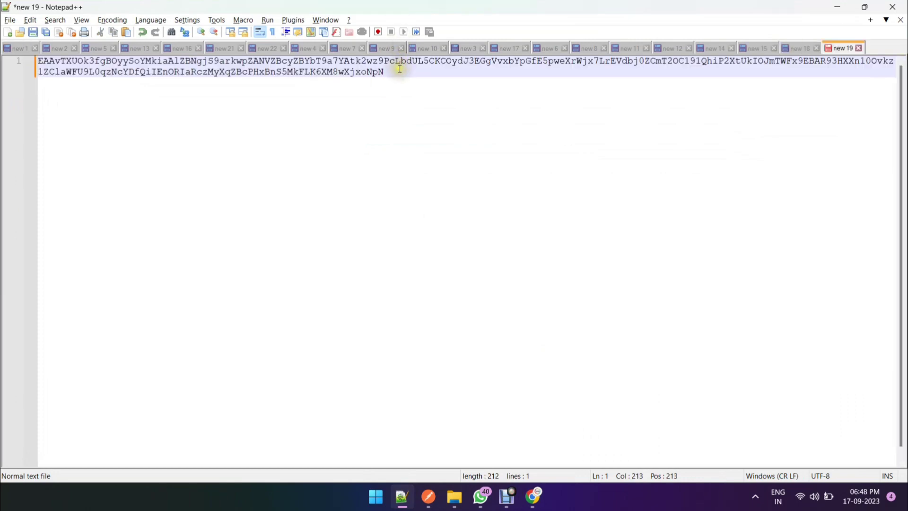
- Replace the bearer token of the messages request in Postman with the generated system user access token and open the request body
key(alt+Tab)
right_click(473, 265)
click(491, 368)
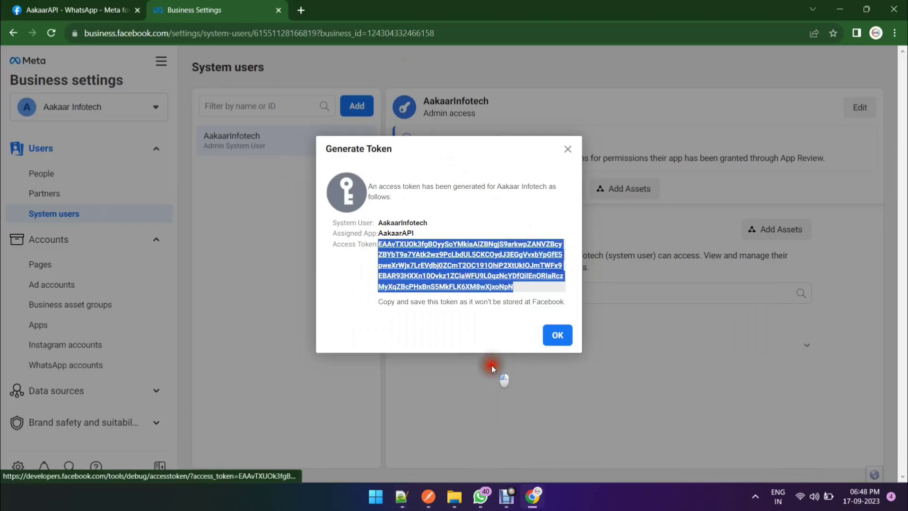
click(434, 505)
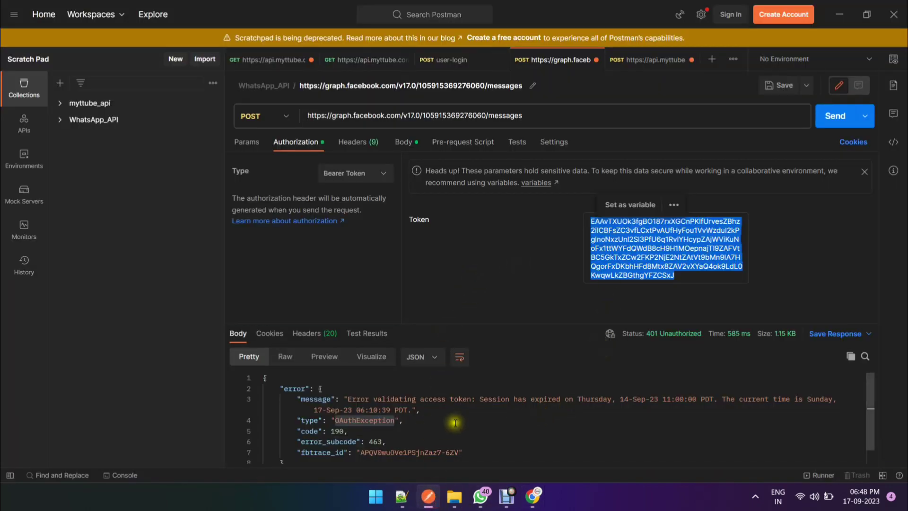
click(687, 274)
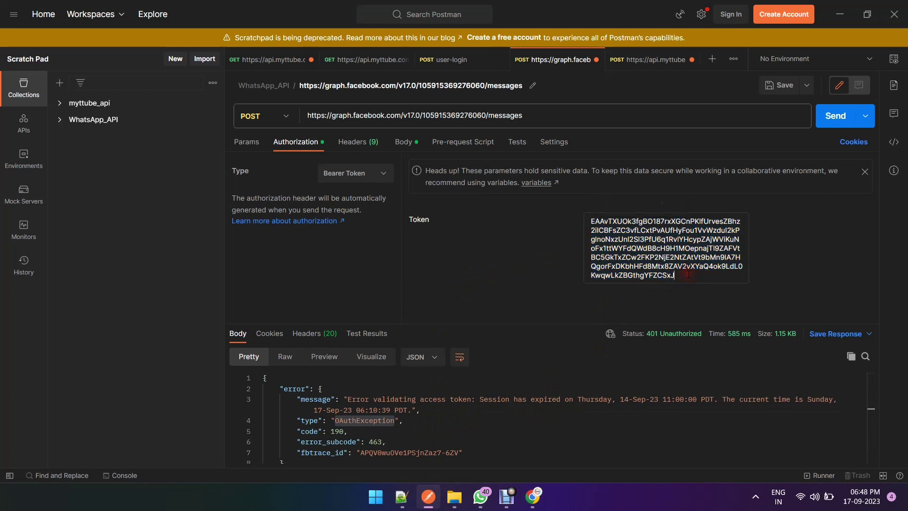
double_click(687, 275)
click(687, 274)
double_click(688, 274)
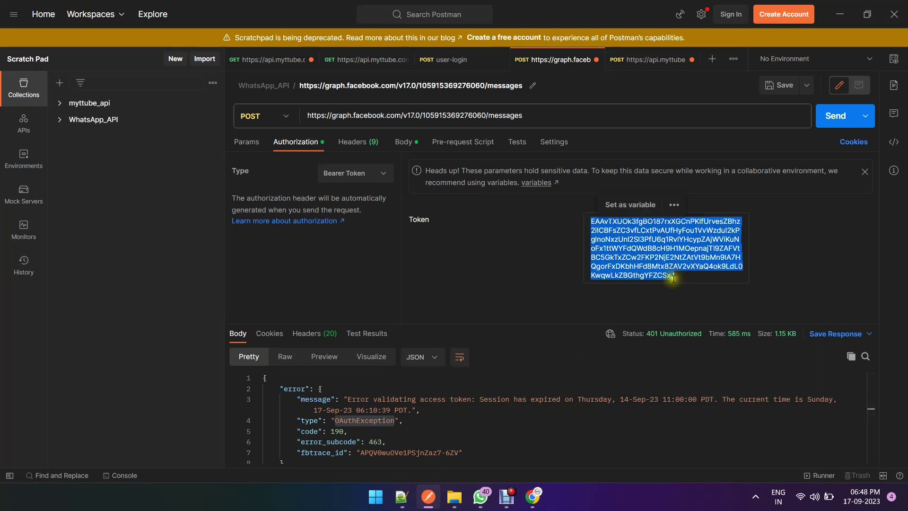
key(ctrl+v)
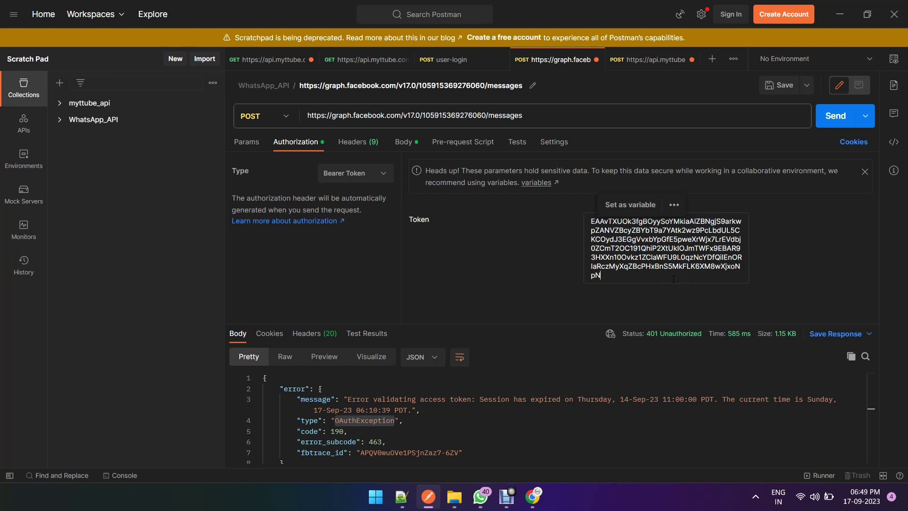
click(552, 283)
click(401, 149)
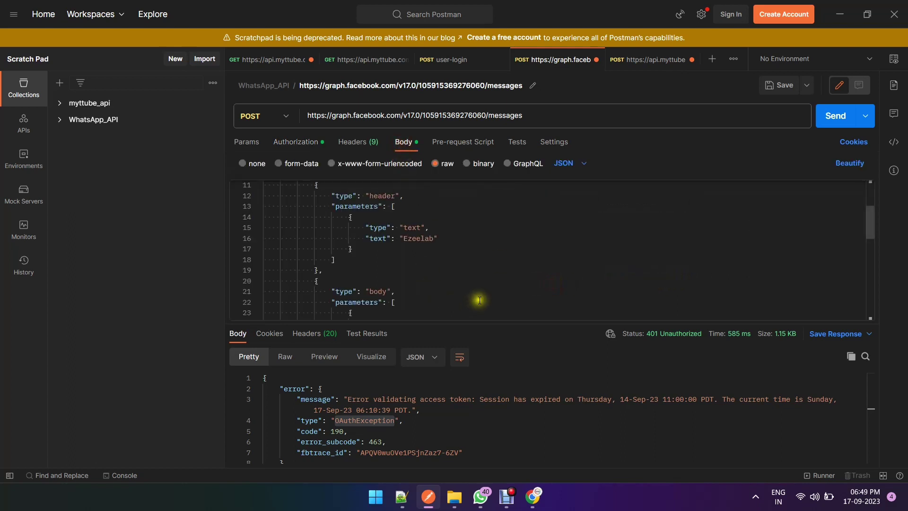
- Send the messages request with the orbizz_template body and review the response status and body
scroll(484, 254, up, 5)
scroll(458, 251, down, 2)
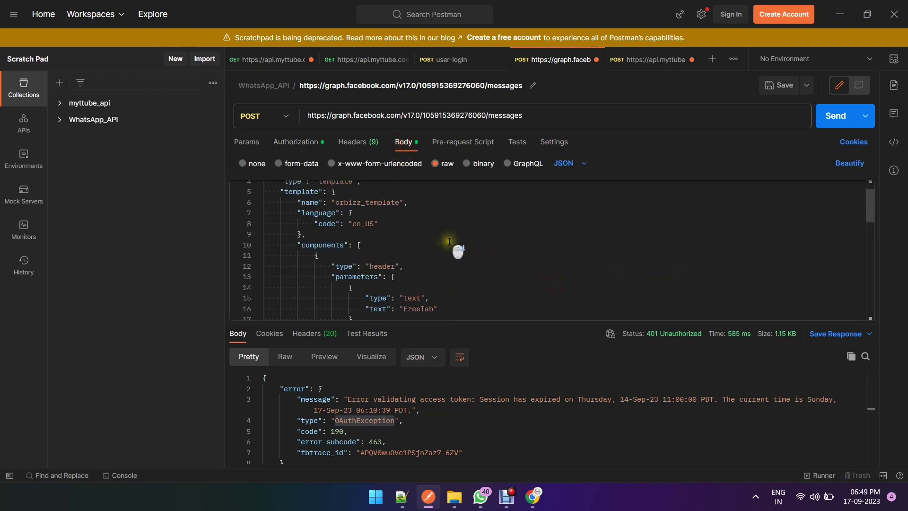
scroll(345, 235, up, 2)
click(827, 124)
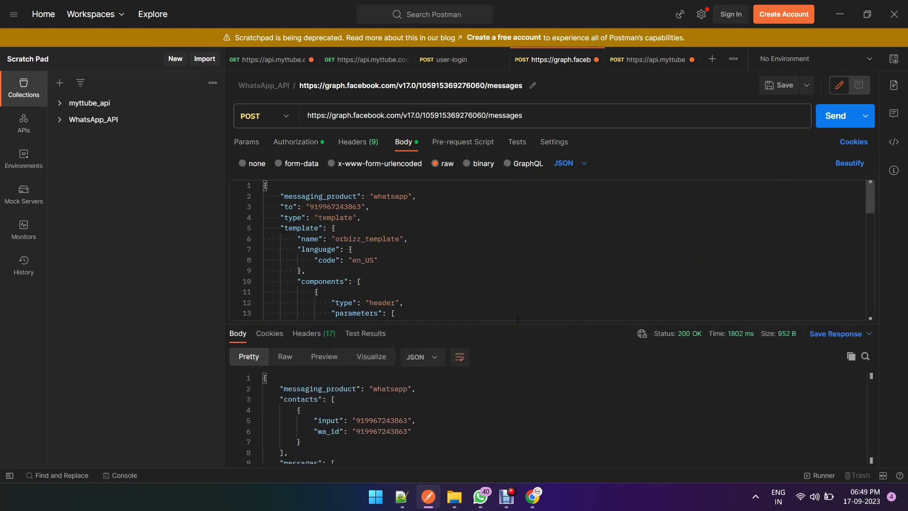
drag(517, 318, 505, 254)
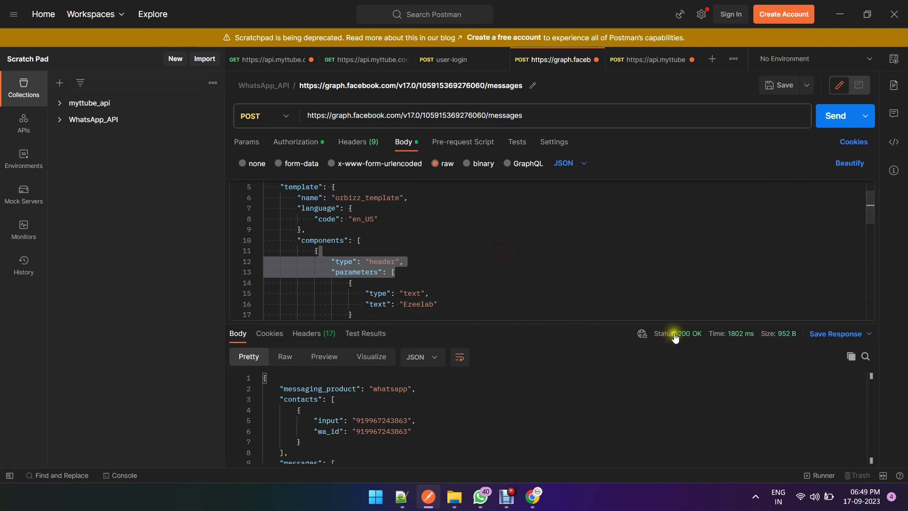
scroll(406, 404, down, 1)
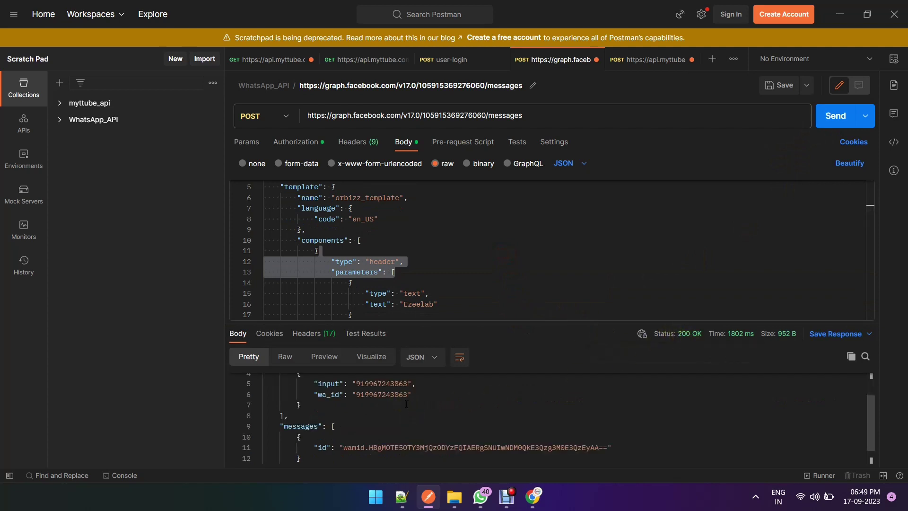
scroll(406, 404, up, 2)
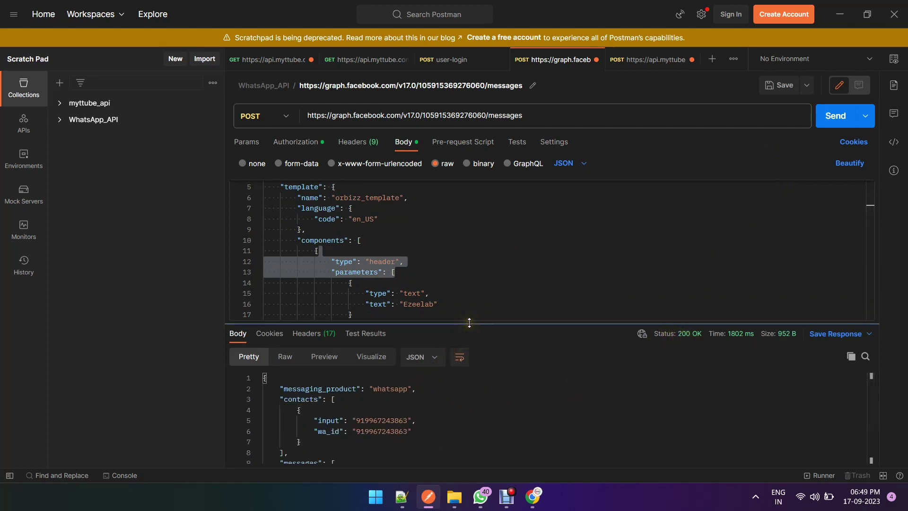
scroll(461, 284, up, 2)
- Switch to Business Settings in Chrome, dismiss the generated access token dialog, and return to the messages request in Postman
key(alt+Tab)
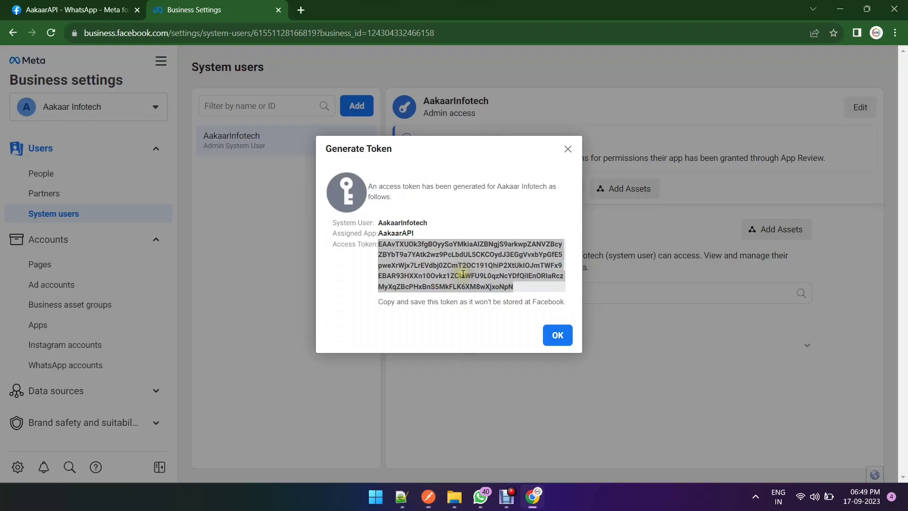
drag(379, 243, 548, 301)
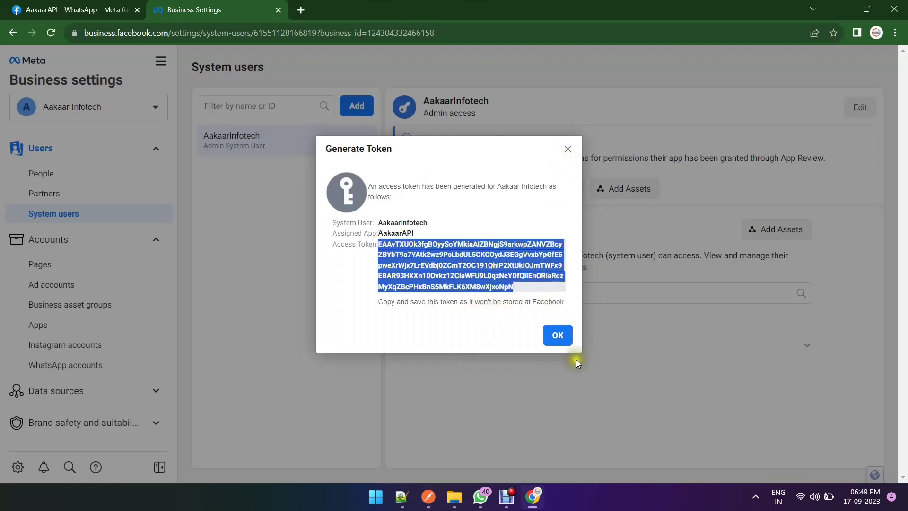
click(557, 336)
click(756, 373)
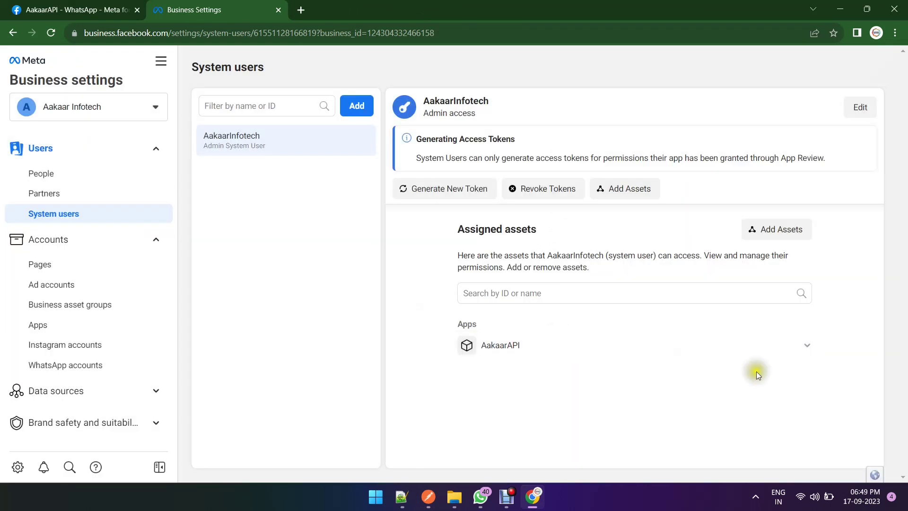
click(428, 497)
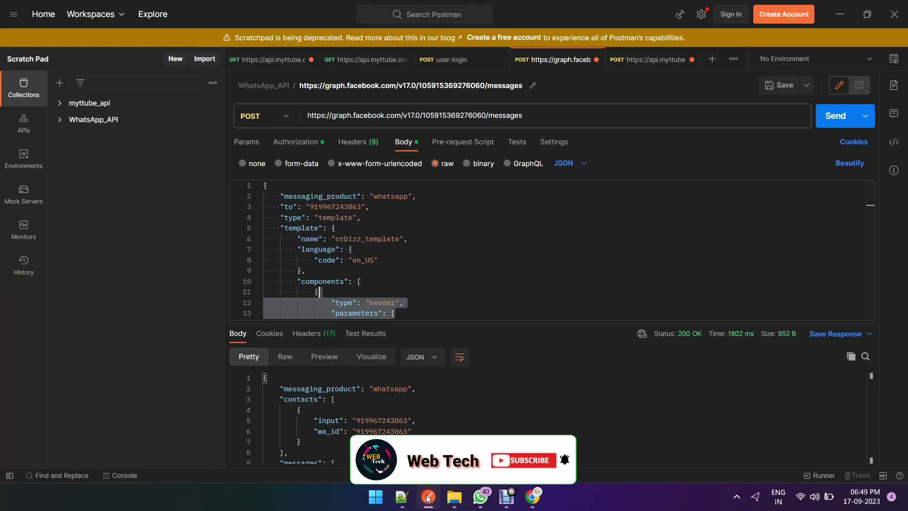
click(505, 258)
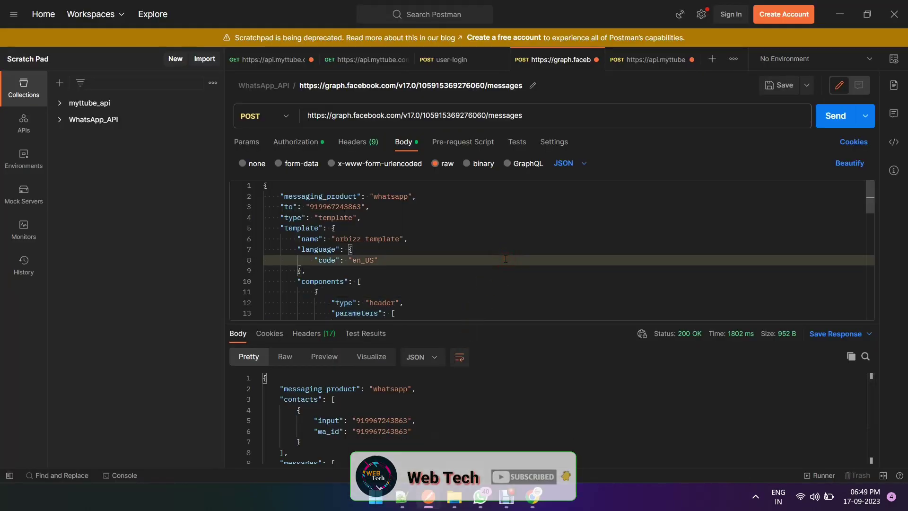
mouse_move(507, 494)
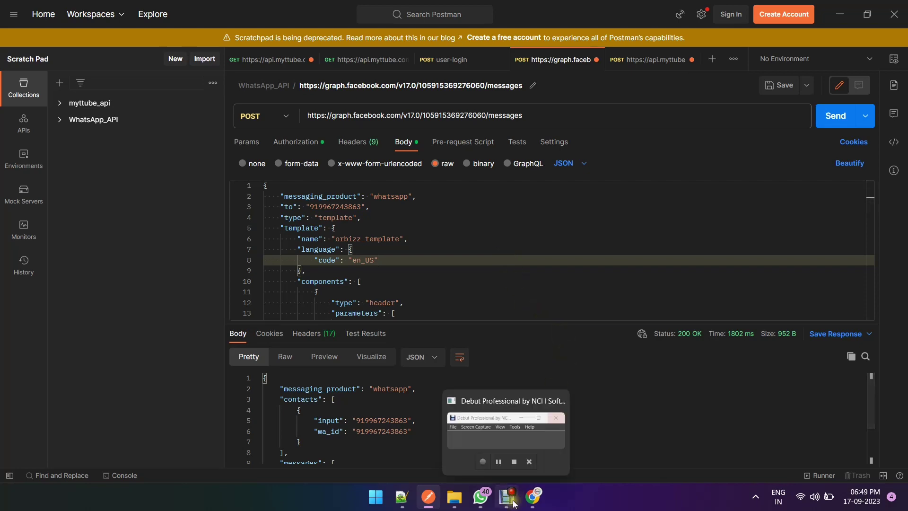
click(521, 433)
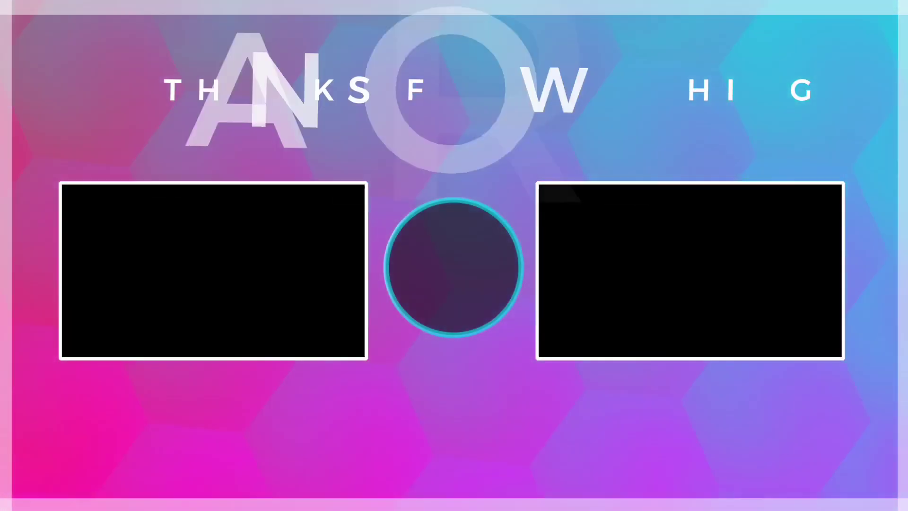